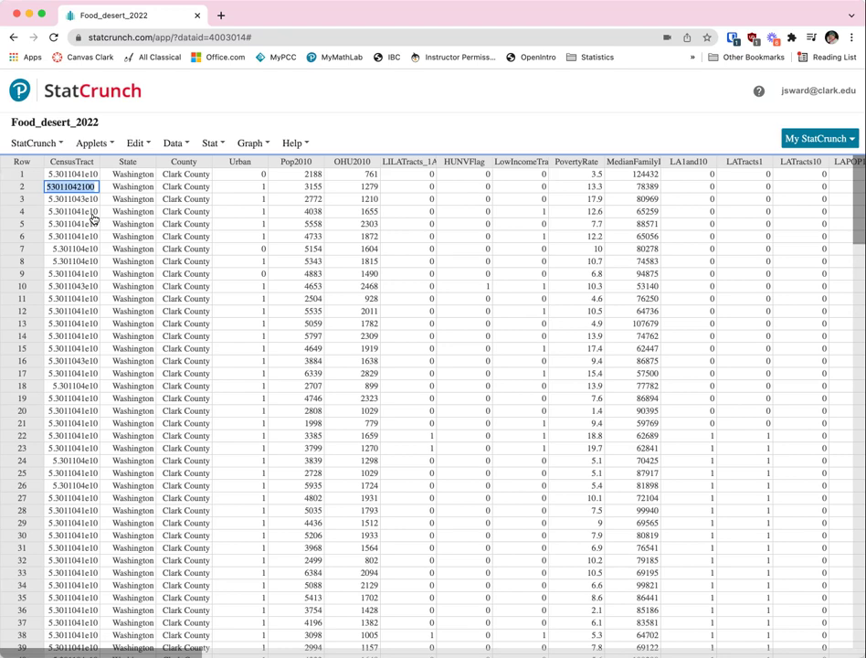
Inspect the full tract numbers in rows 4 through 16.
{"action": "key", "text": "Down"}
{"action": "key", "text": "Down"}
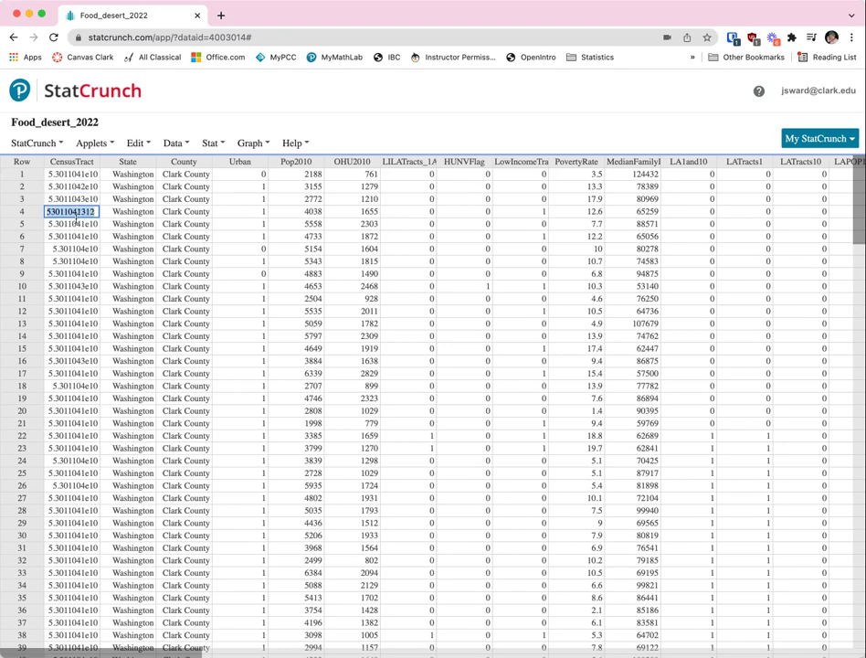
{"action": "left_click", "coordinate": [77, 236]}
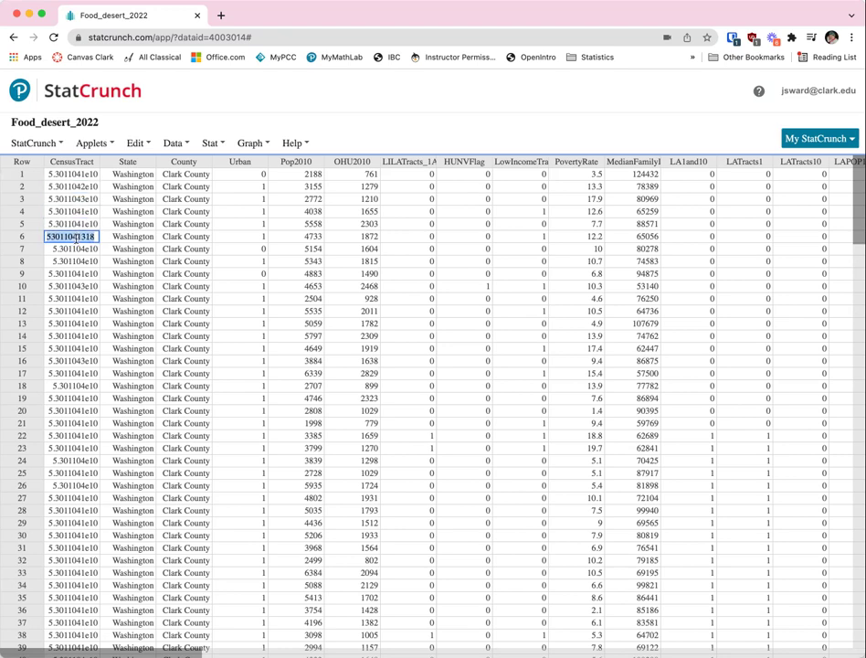
{"action": "left_click", "coordinate": [77, 248]}
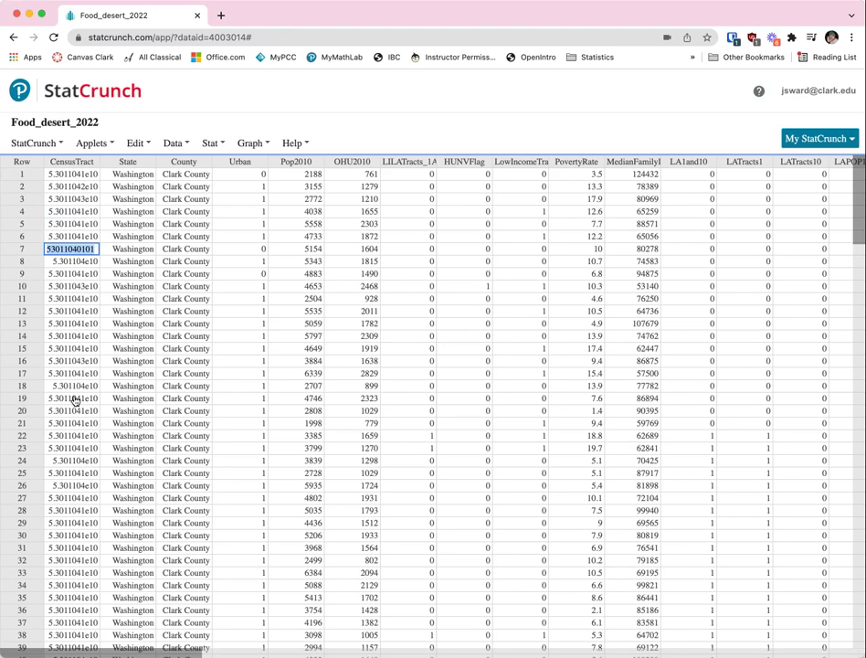
{"action": "left_click", "coordinate": [75, 362]}
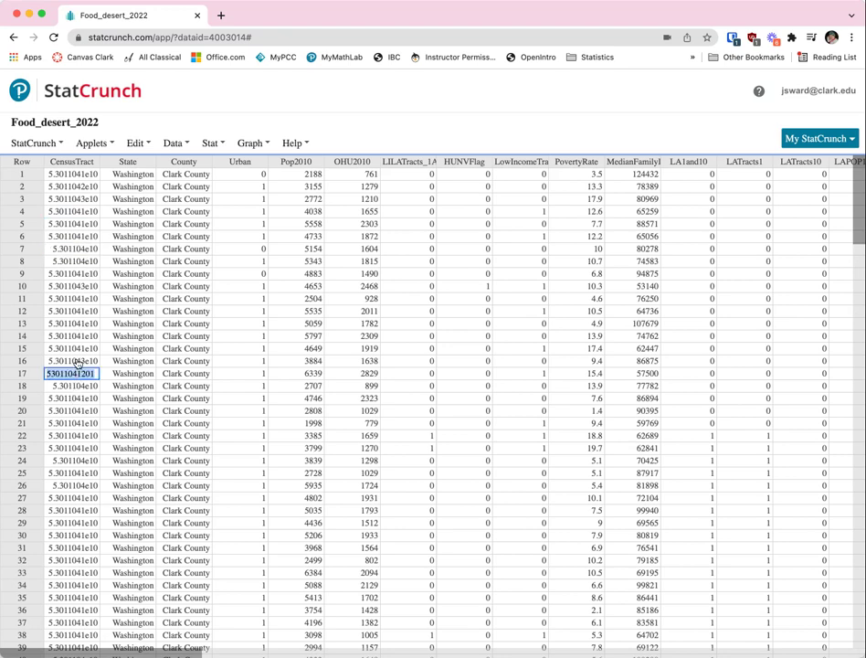
{"action": "left_click", "coordinate": [78, 348]}
{"action": "left_click", "coordinate": [82, 336]}
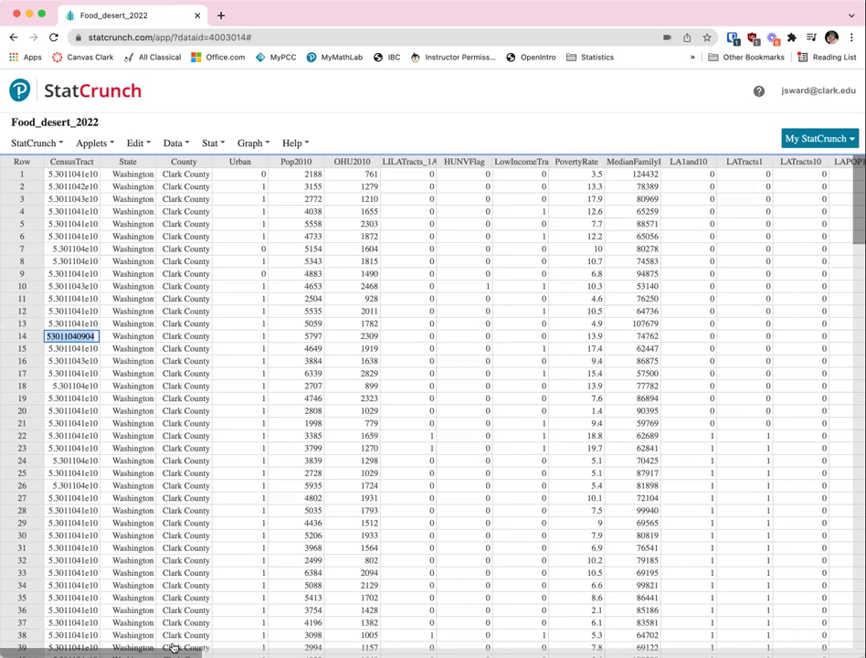
Select the NULL cells of LAPOP1_10 and LALOW1_10 from row 61 down.
{"action": "left_click_drag", "start_coordinate": [174, 647], "coordinate": [300, 646]}
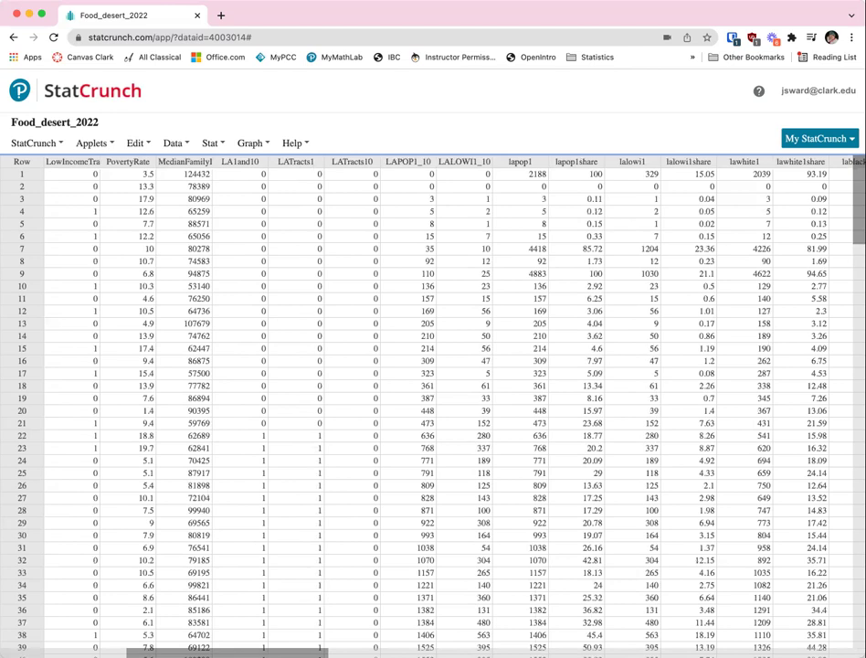
{"action": "scroll", "coordinate": [342, 300], "scroll_direction": "down", "scroll_amount": 8}
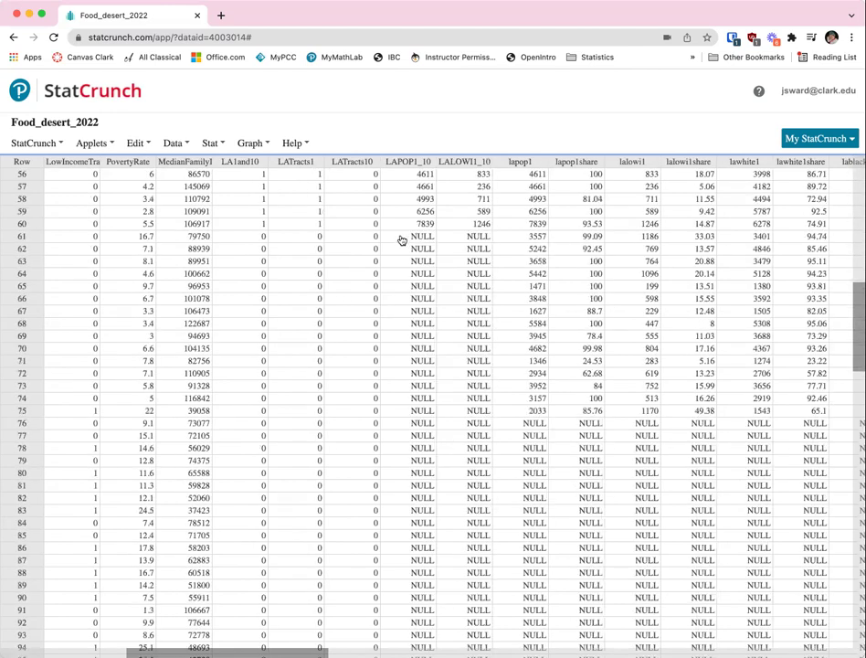
{"action": "left_click", "coordinate": [404, 240]}
{"action": "left_click_drag", "start_coordinate": [482, 243], "coordinate": [478, 511]}
{"action": "scroll", "coordinate": [477, 510], "scroll_direction": "up", "scroll_amount": 5}
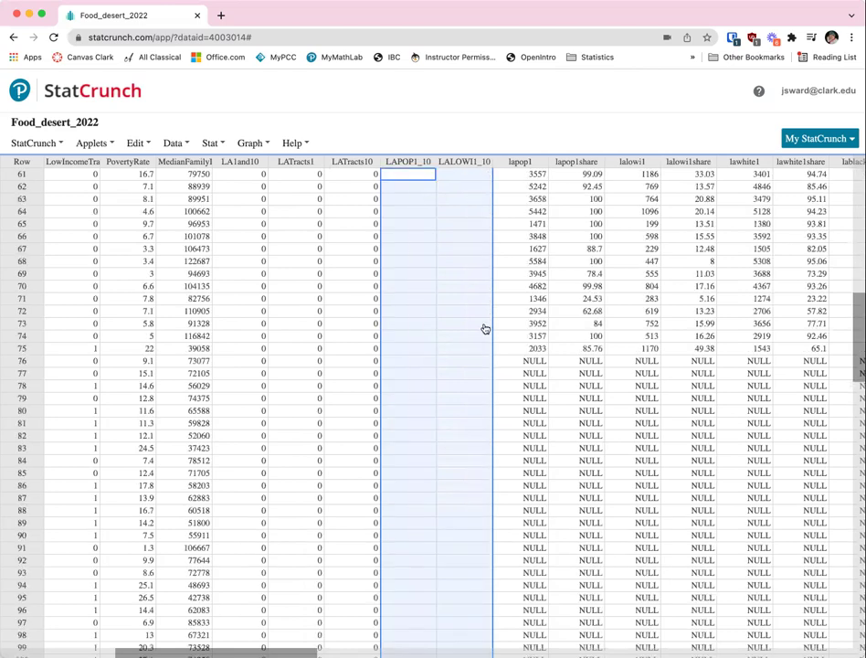
{"action": "scroll", "coordinate": [485, 329], "scroll_direction": "up", "scroll_amount": 6}
{"action": "scroll", "coordinate": [475, 510], "scroll_direction": "up", "scroll_amount": 4}
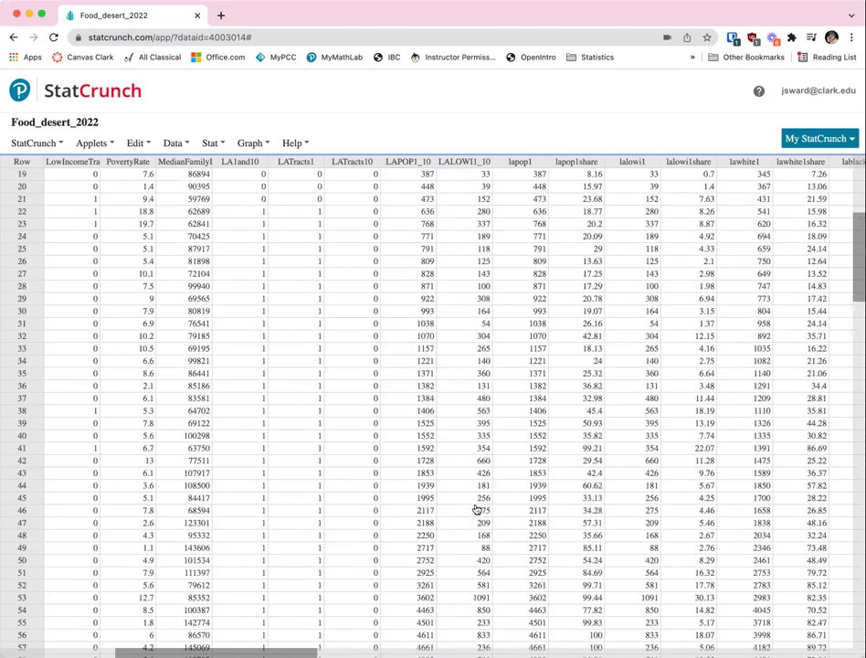
{"action": "scroll", "coordinate": [437, 449], "scroll_direction": "down", "scroll_amount": 13}
Delete the NULL cells from lapop1 through lahisp1share in rows 76–104.
{"action": "left_click_drag", "start_coordinate": [303, 648], "coordinate": [366, 648]}
{"action": "left_click_drag", "start_coordinate": [277, 261], "coordinate": [700, 612]}
{"action": "key", "text": "Delete"}
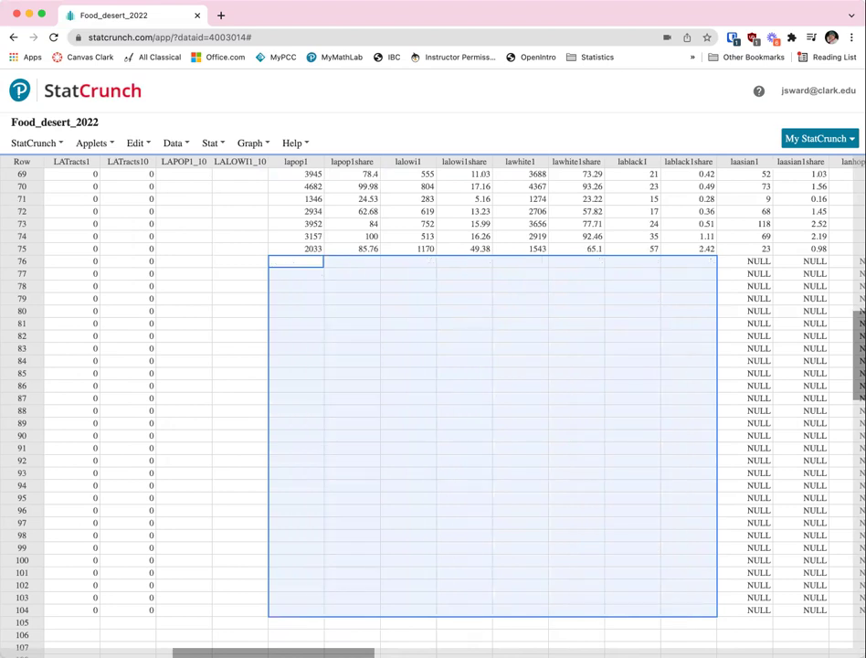
{"action": "left_click_drag", "start_coordinate": [359, 648], "coordinate": [499, 647]}
{"action": "left_click_drag", "start_coordinate": [231, 262], "coordinate": [767, 614]}
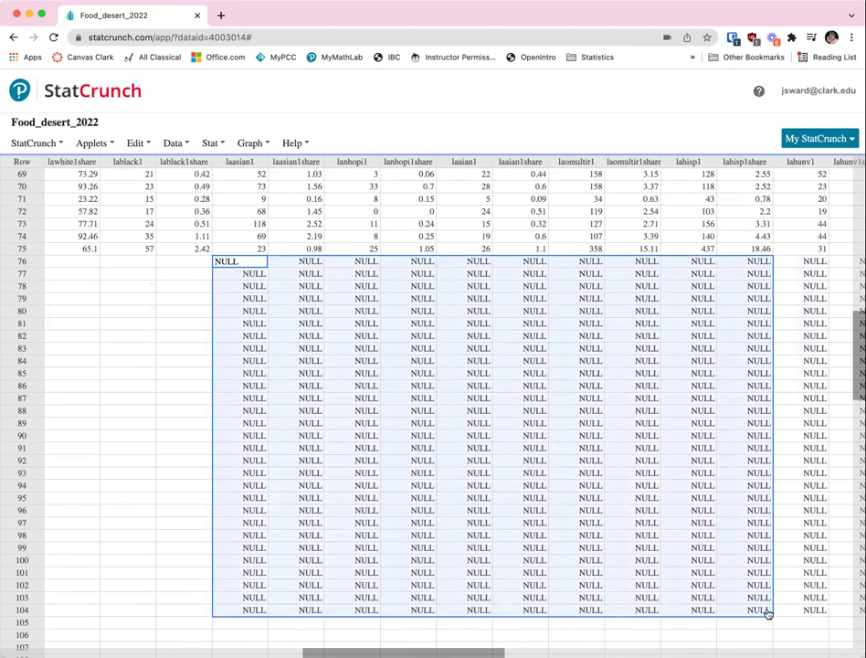
{"action": "key", "text": "Delete"}
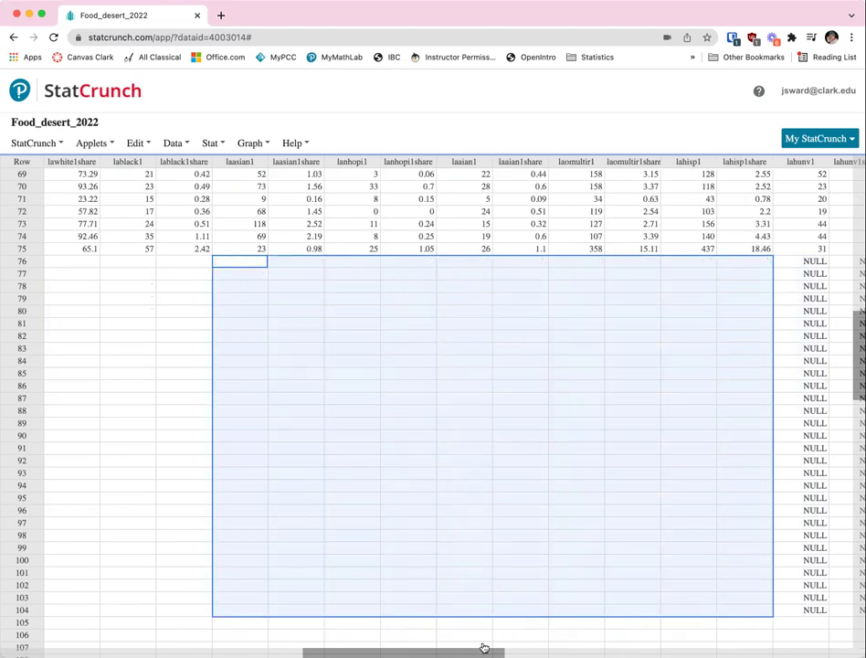
Delete the NULL cells from lahunv1 through lasnap1share in rows 76–104.
{"action": "left_click_drag", "start_coordinate": [483, 648], "coordinate": [596, 648]}
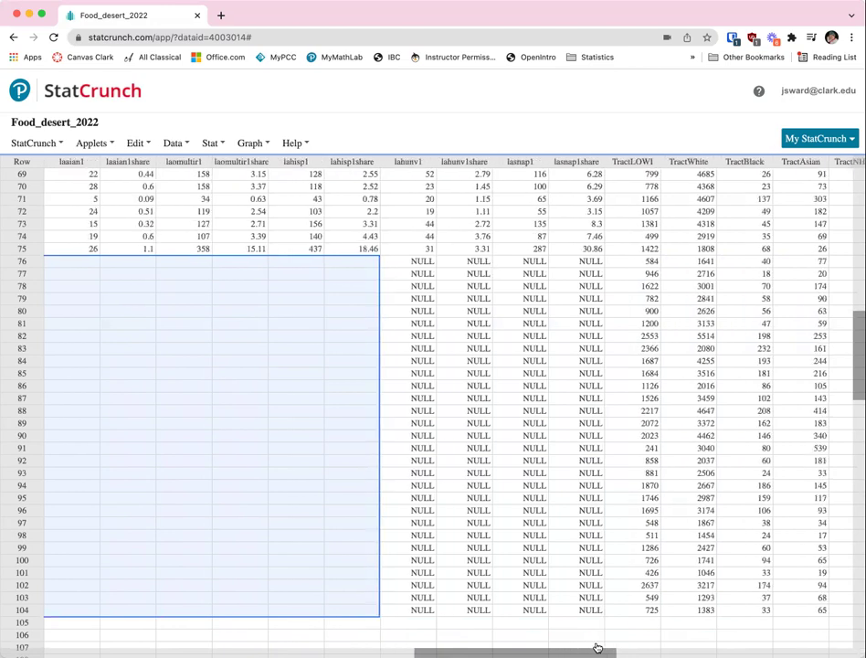
{"action": "left_click", "coordinate": [410, 264]}
{"action": "left_click_drag", "start_coordinate": [488, 272], "coordinate": [582, 609]}
{"action": "key", "text": "Delete"}
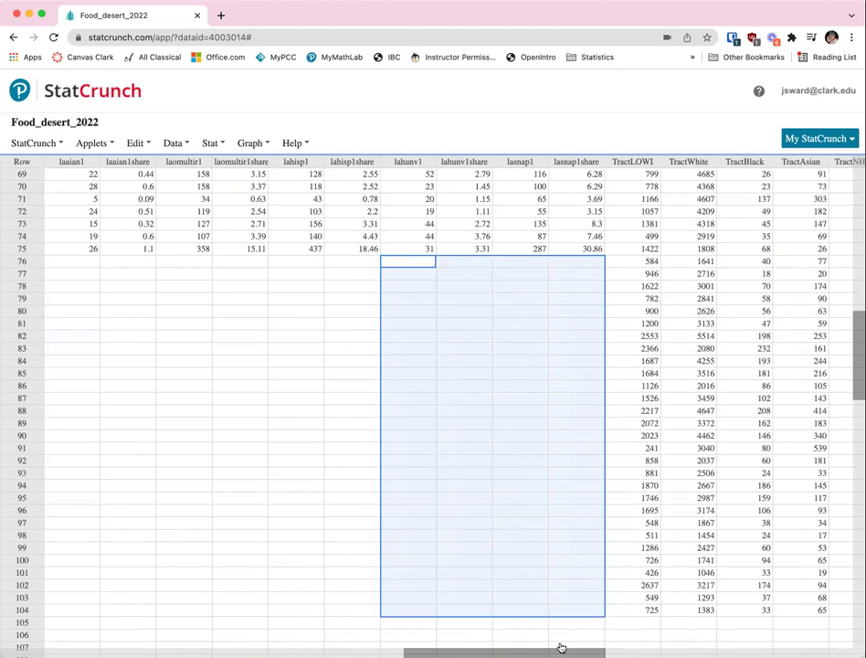
{"action": "left_click_drag", "start_coordinate": [561, 650], "coordinate": [239, 647]}
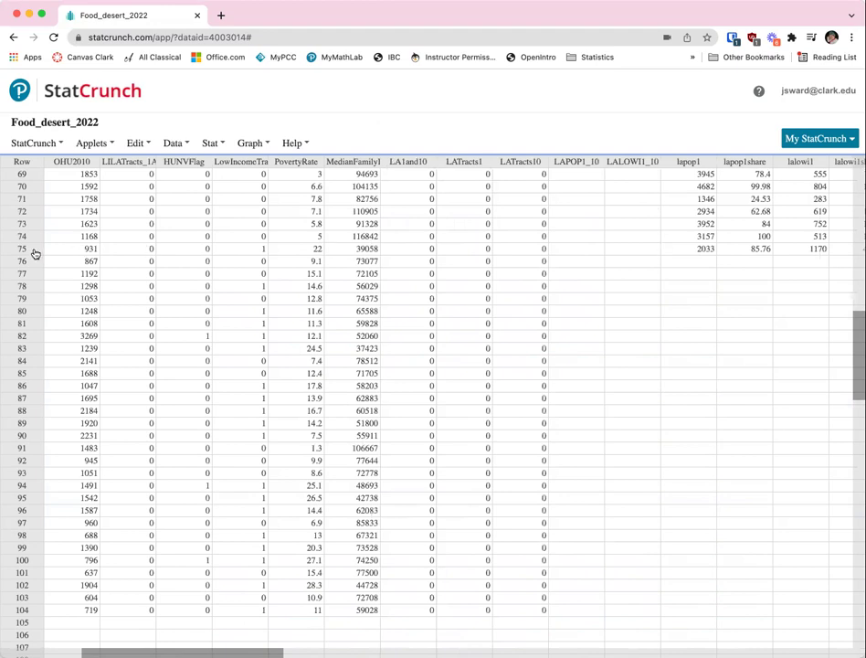
{"action": "scroll", "coordinate": [513, 242], "scroll_direction": "up", "scroll_amount": 10}
Scroll across the grid to the TractAsian column and select one of its cells.
{"action": "scroll", "coordinate": [513, 242], "scroll_direction": "down", "scroll_amount": 4}
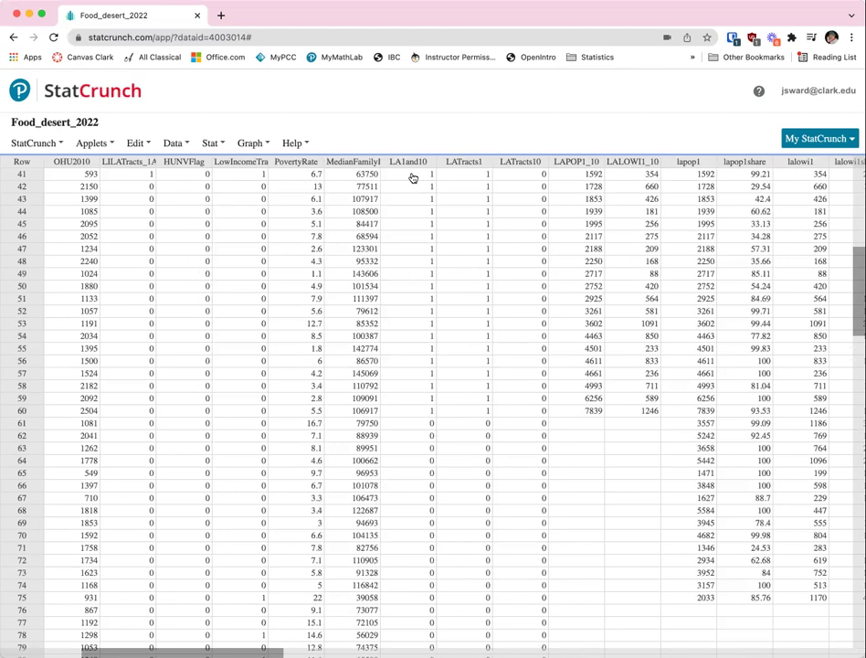
{"action": "scroll", "coordinate": [386, 266], "scroll_direction": "down", "scroll_amount": 2}
{"action": "scroll", "coordinate": [388, 266], "scroll_direction": "up", "scroll_amount": 4}
{"action": "scroll", "coordinate": [387, 266], "scroll_direction": "down", "scroll_amount": 2}
{"action": "scroll", "coordinate": [429, 257], "scroll_direction": "down", "scroll_amount": 9}
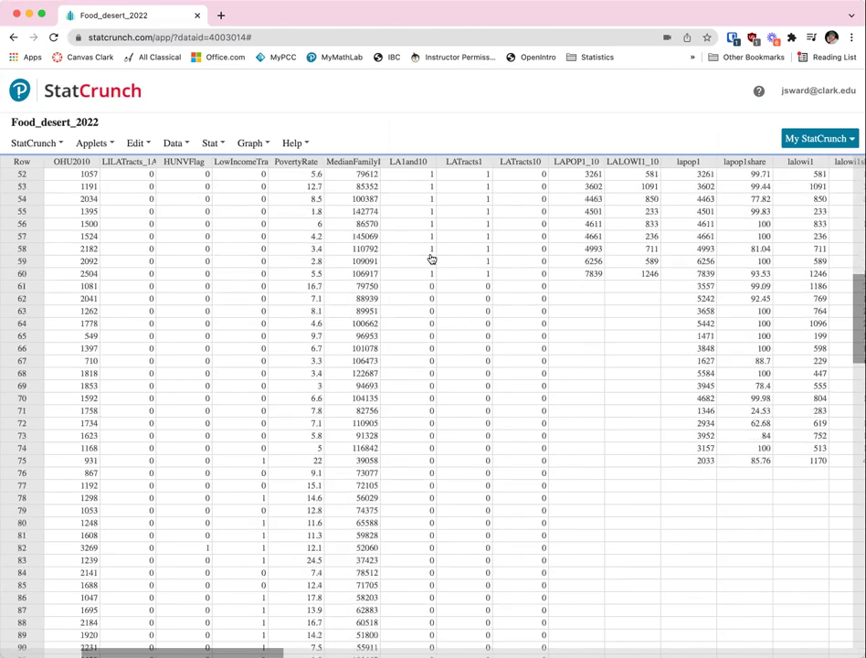
{"action": "left_click_drag", "start_coordinate": [266, 648], "coordinate": [551, 435]}
{"action": "scroll", "coordinate": [551, 435], "scroll_direction": "up", "scroll_amount": 13}
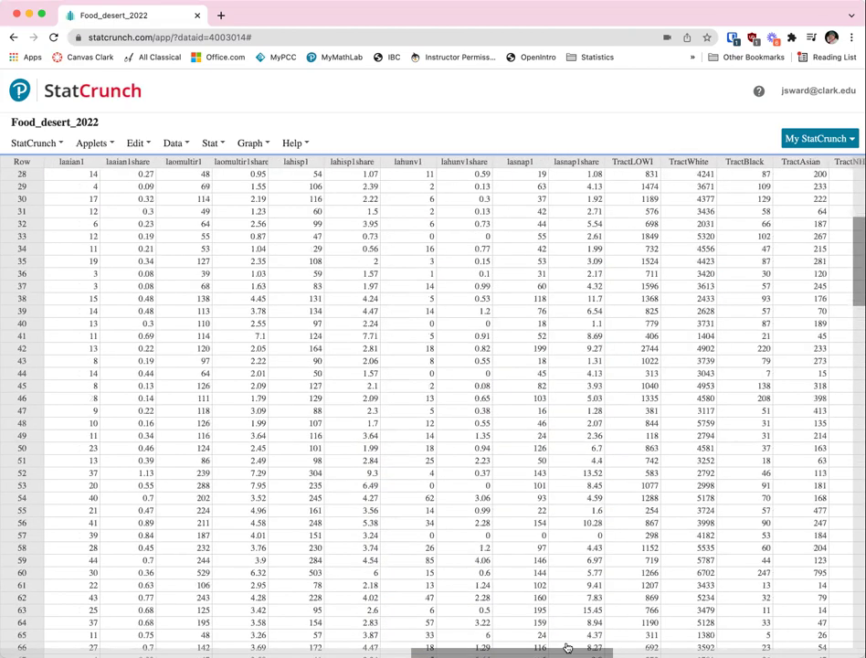
{"action": "left_click_drag", "start_coordinate": [564, 648], "coordinate": [604, 648]}
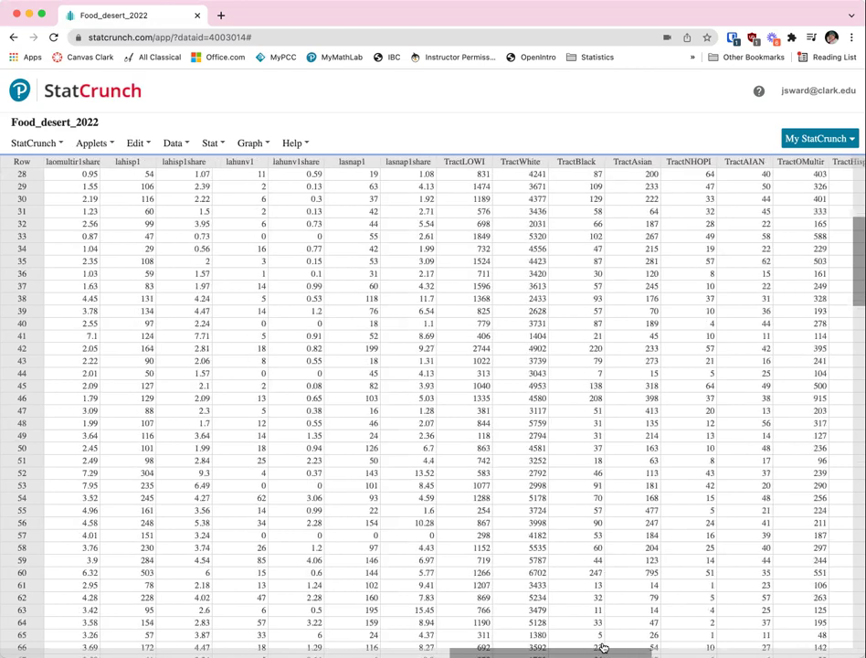
{"action": "left_click", "coordinate": [628, 175]}
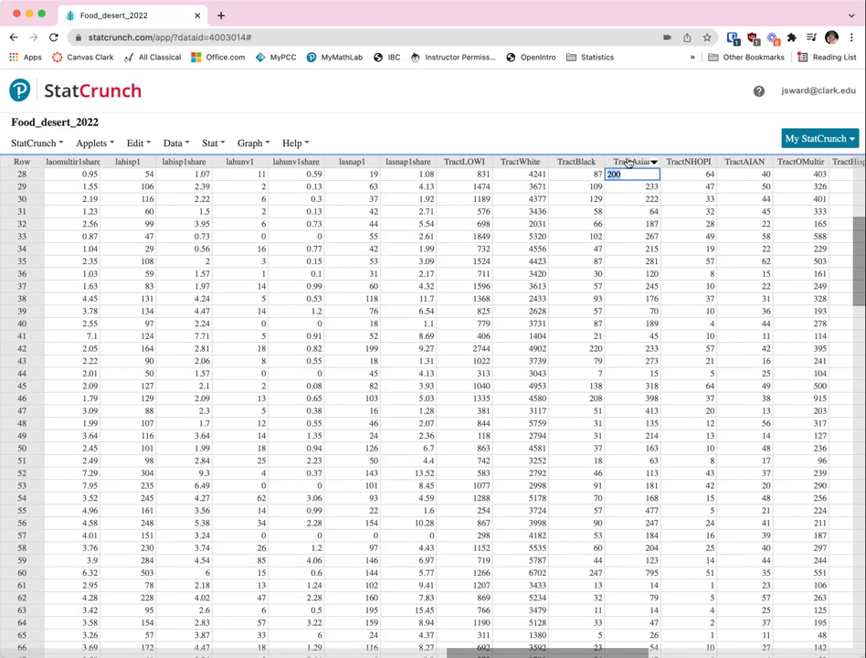
Start Stat > Summary Stats > Columns with TractAsian as the selected column.
{"action": "left_click", "coordinate": [220, 143]}
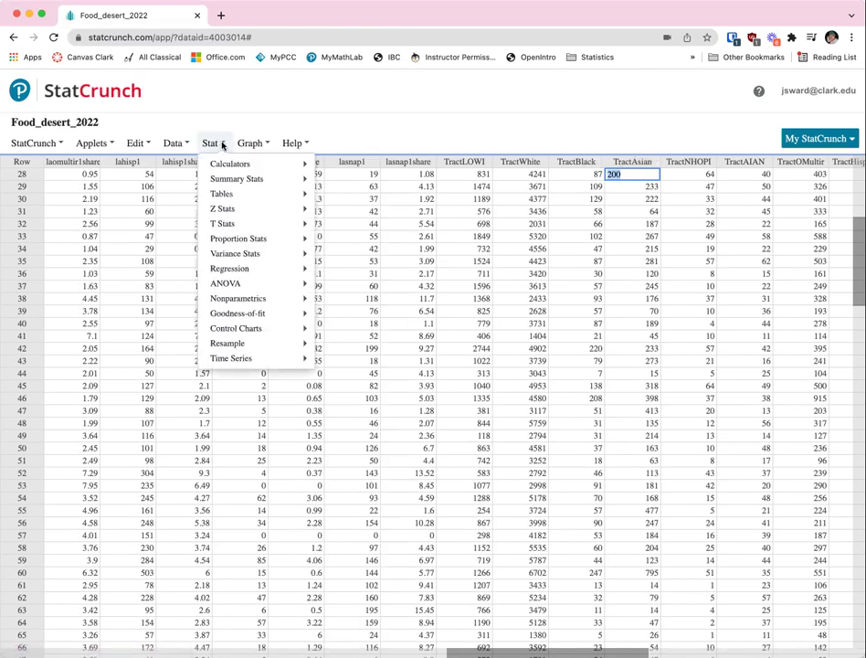
{"action": "mouse_move", "coordinate": [230, 180]}
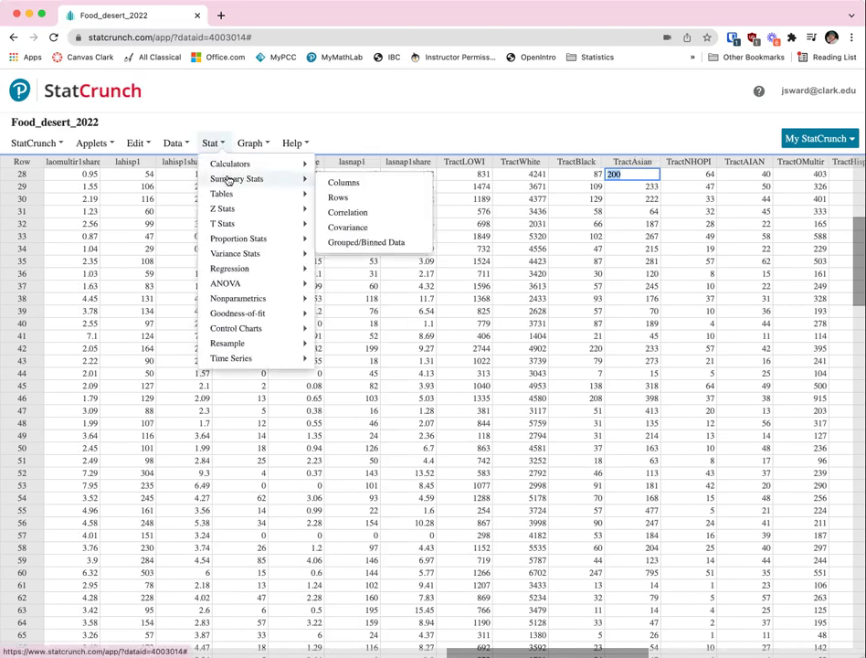
{"action": "left_click", "coordinate": [346, 186]}
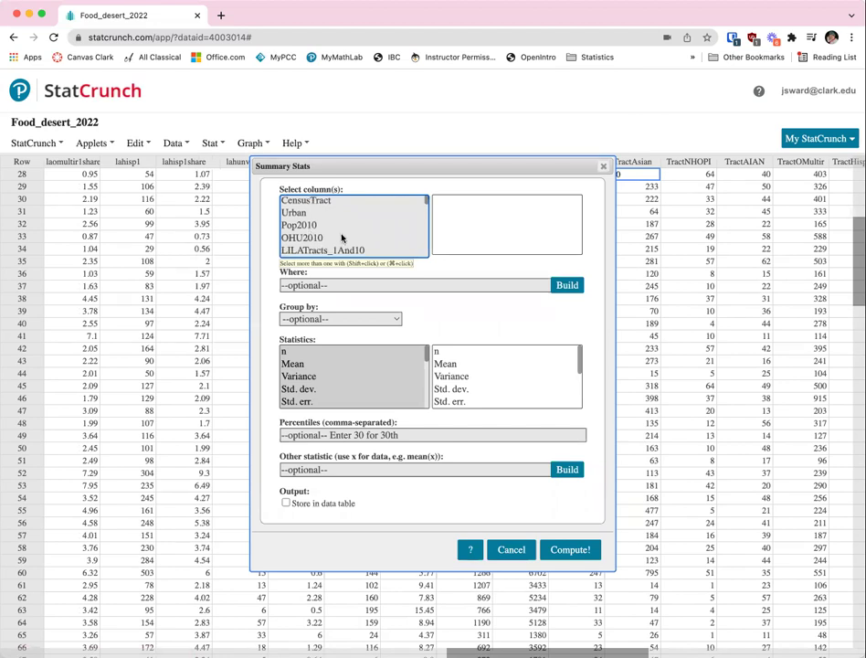
{"action": "scroll", "coordinate": [342, 237], "scroll_direction": "down", "scroll_amount": 10}
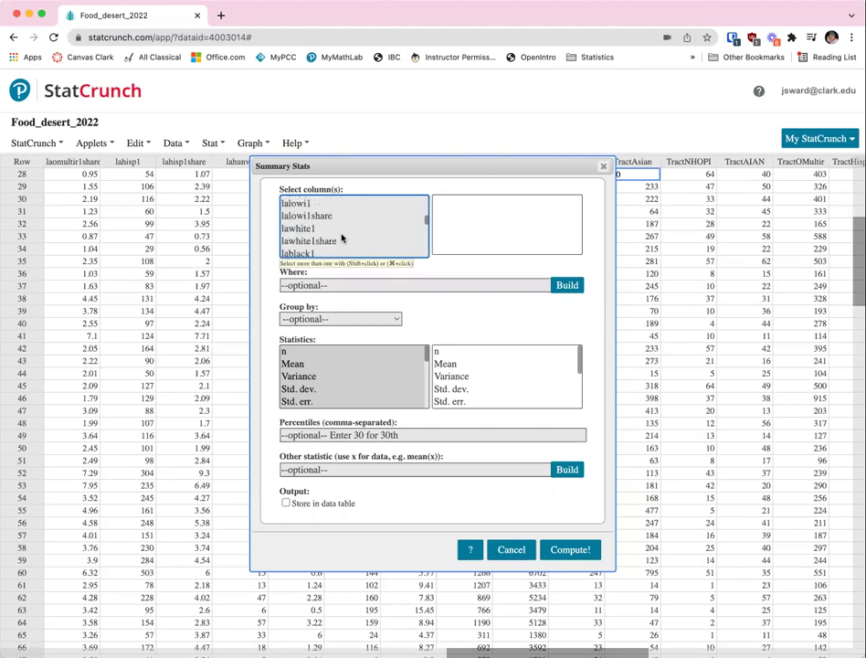
{"action": "scroll", "coordinate": [341, 237], "scroll_direction": "down", "scroll_amount": 5}
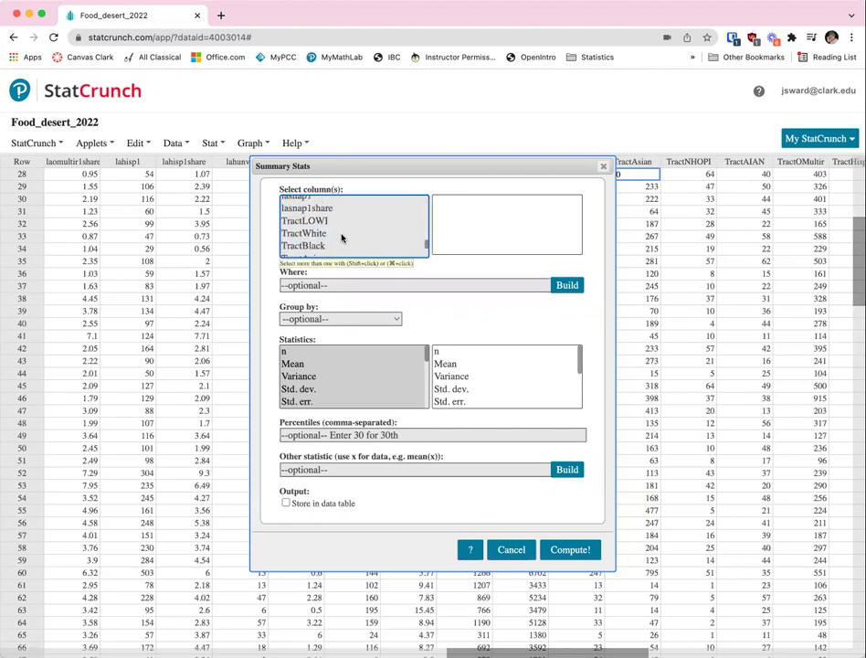
{"action": "scroll", "coordinate": [341, 238], "scroll_direction": "down", "scroll_amount": 3}
{"action": "scroll", "coordinate": [342, 238], "scroll_direction": "up", "scroll_amount": 4}
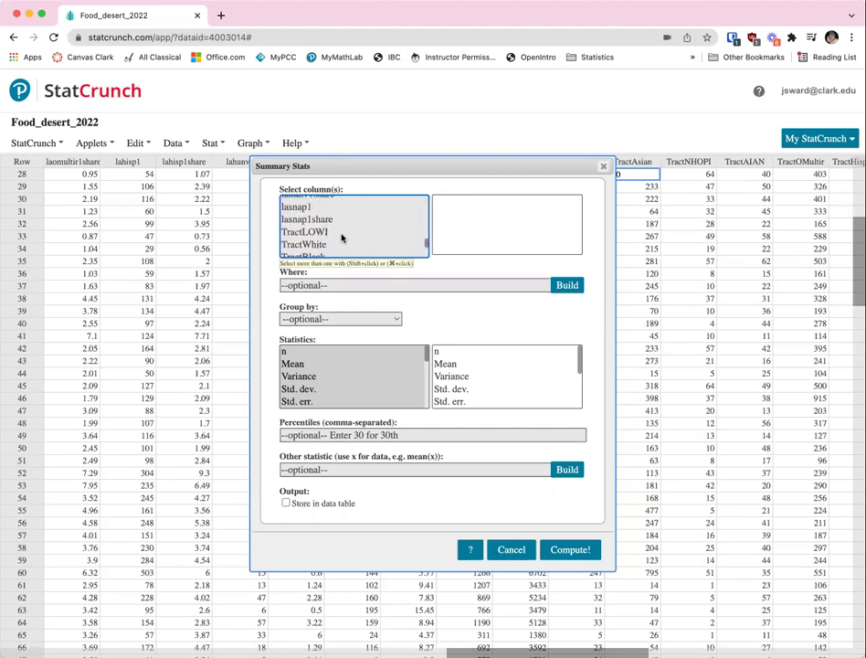
{"action": "scroll", "coordinate": [344, 239], "scroll_direction": "down", "scroll_amount": 4}
{"action": "left_click", "coordinate": [311, 215]}
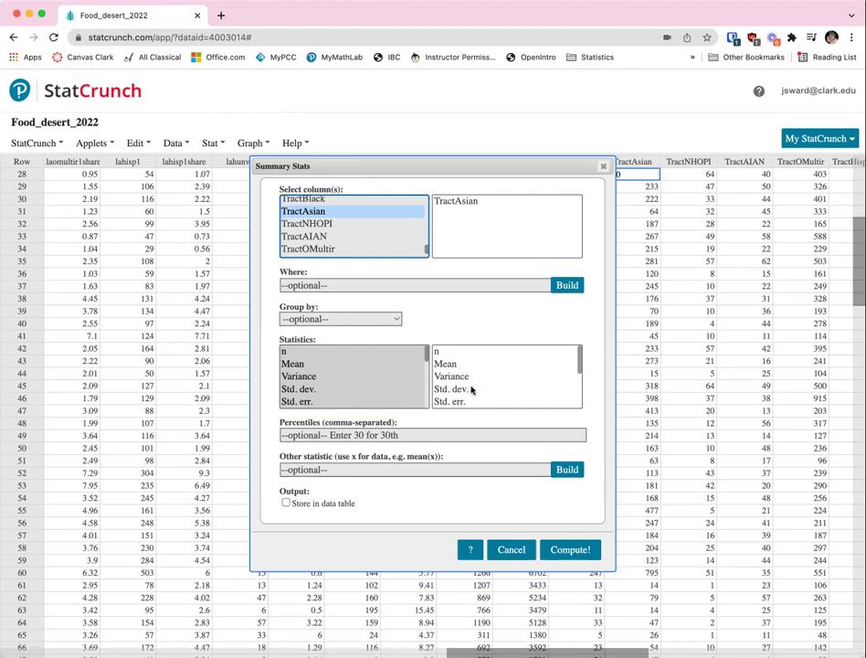
Add IQR and Mode to the statistics and compute them for TractAsian, getting mean 168.30769 and median 139.
{"action": "left_click", "coordinate": [579, 362]}
{"action": "left_click_drag", "start_coordinate": [579, 363], "coordinate": [579, 403]}
{"action": "scroll", "coordinate": [338, 378], "scroll_direction": "down", "scroll_amount": 3}
{"action": "scroll", "coordinate": [338, 378], "scroll_direction": "down", "scroll_amount": 3}
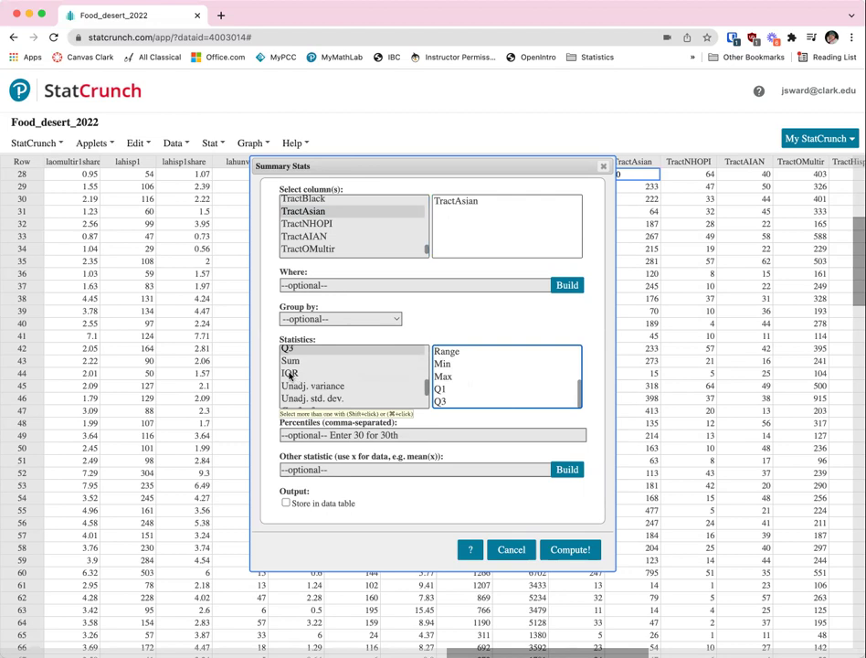
{"action": "scroll", "coordinate": [324, 368], "scroll_direction": "down", "scroll_amount": 2}
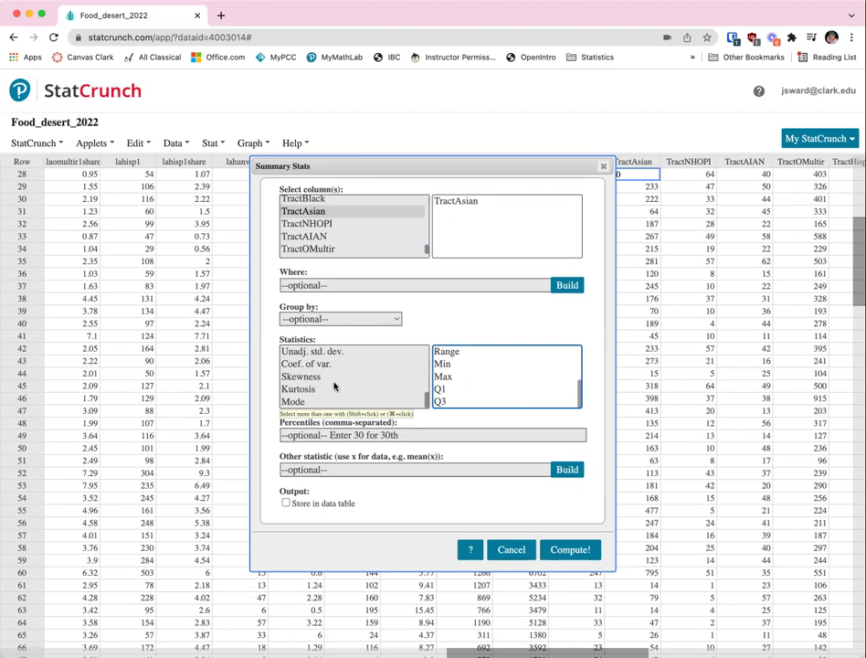
{"action": "scroll", "coordinate": [327, 385], "scroll_direction": "up", "scroll_amount": 2}
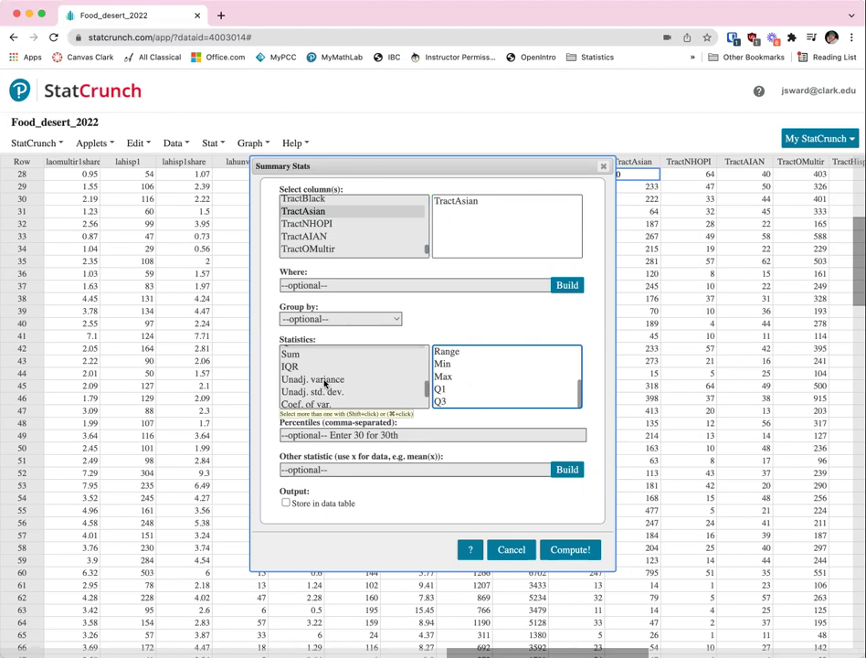
{"action": "scroll", "coordinate": [326, 385], "scroll_direction": "up", "scroll_amount": 2}
{"action": "left_click", "coordinate": [373, 392], "text": "super"}
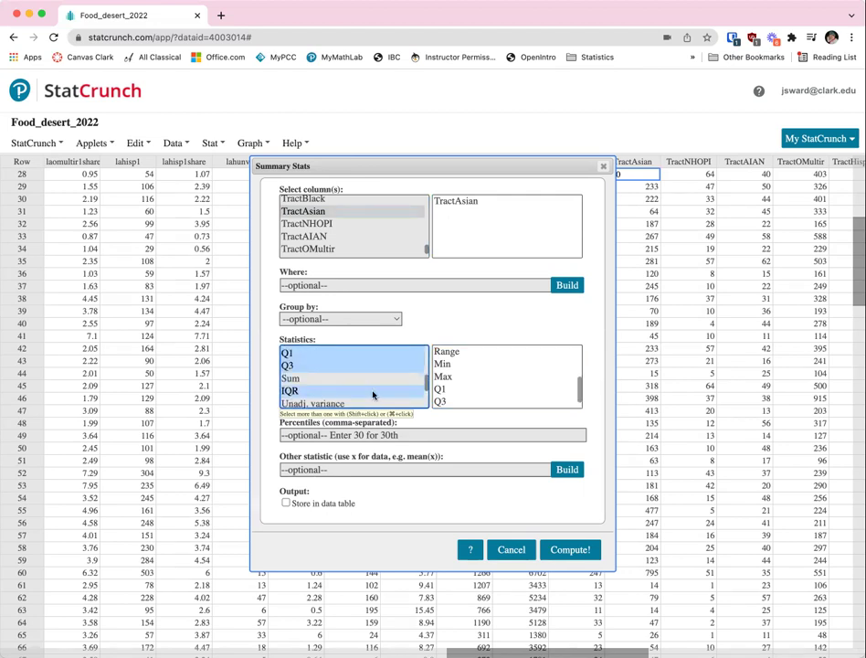
{"action": "scroll", "coordinate": [366, 389], "scroll_direction": "down", "scroll_amount": 3}
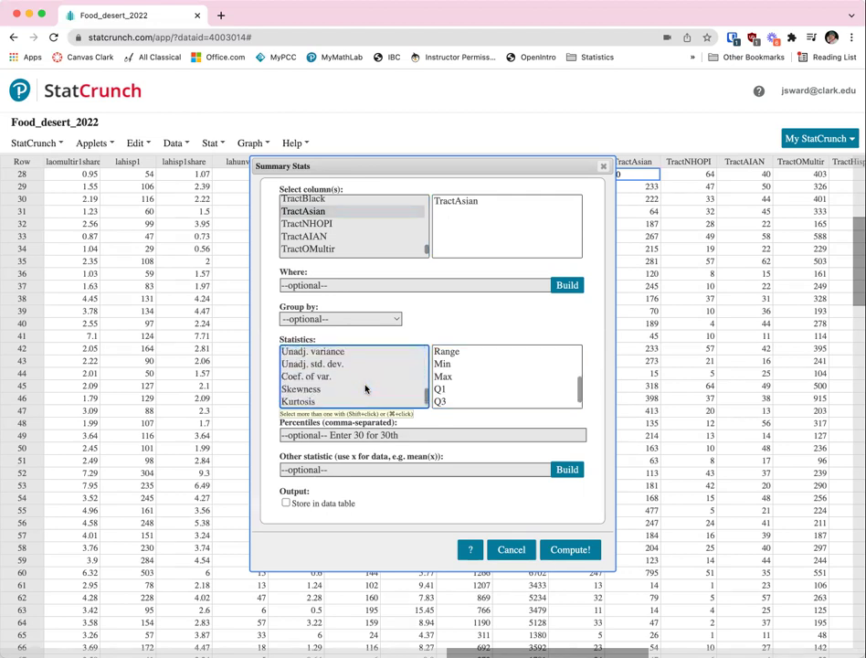
{"action": "scroll", "coordinate": [366, 390], "scroll_direction": "down", "scroll_amount": 1}
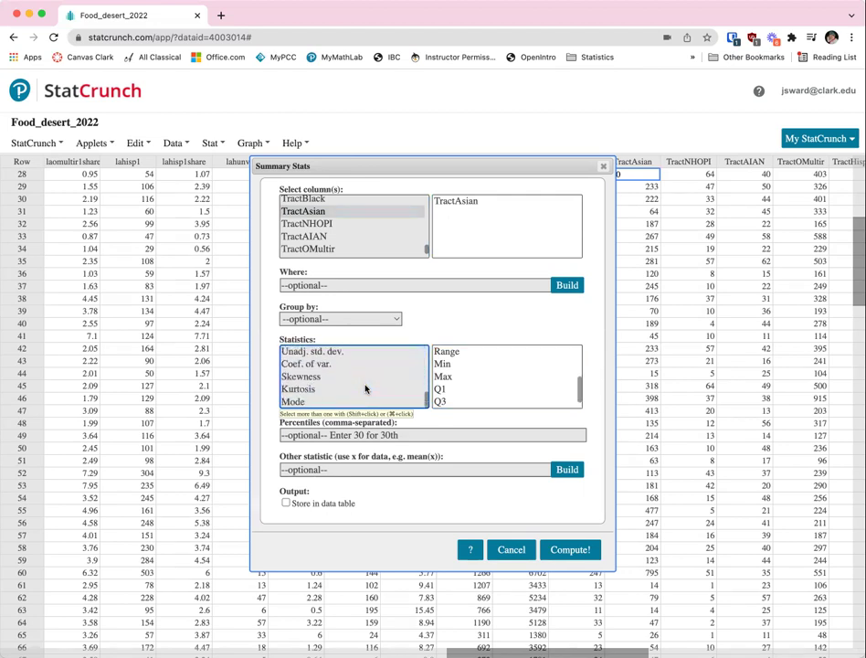
{"action": "left_click", "coordinate": [303, 402], "text": "super"}
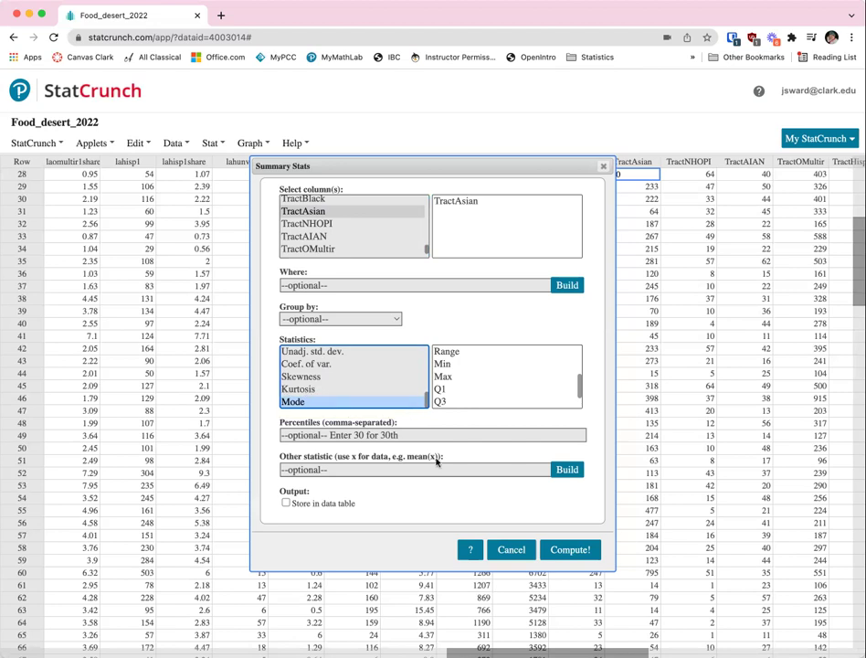
{"action": "left_click", "coordinate": [571, 551]}
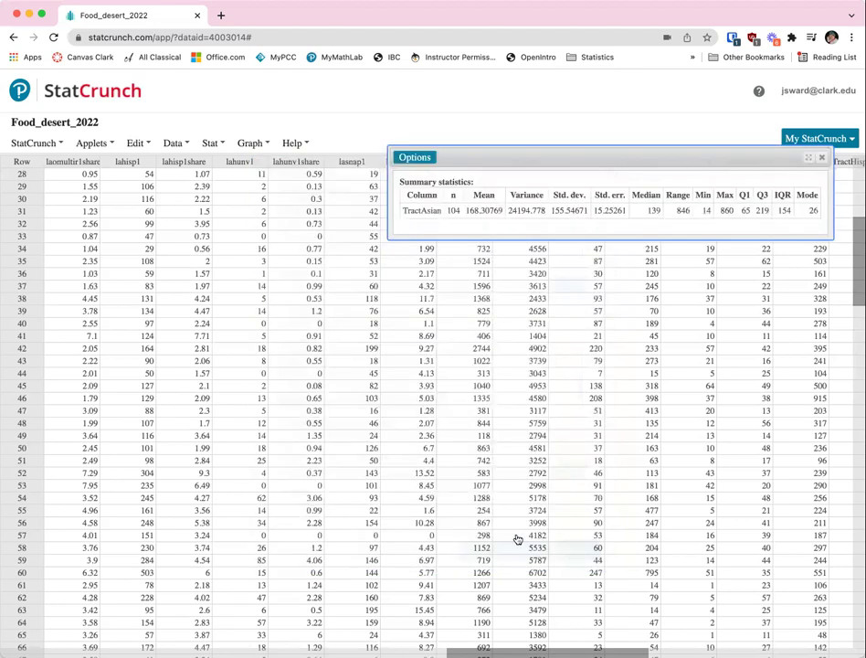
Move the TractAsian summary window down and left, then review its values.
{"action": "left_click_drag", "start_coordinate": [591, 161], "coordinate": [464, 208]}
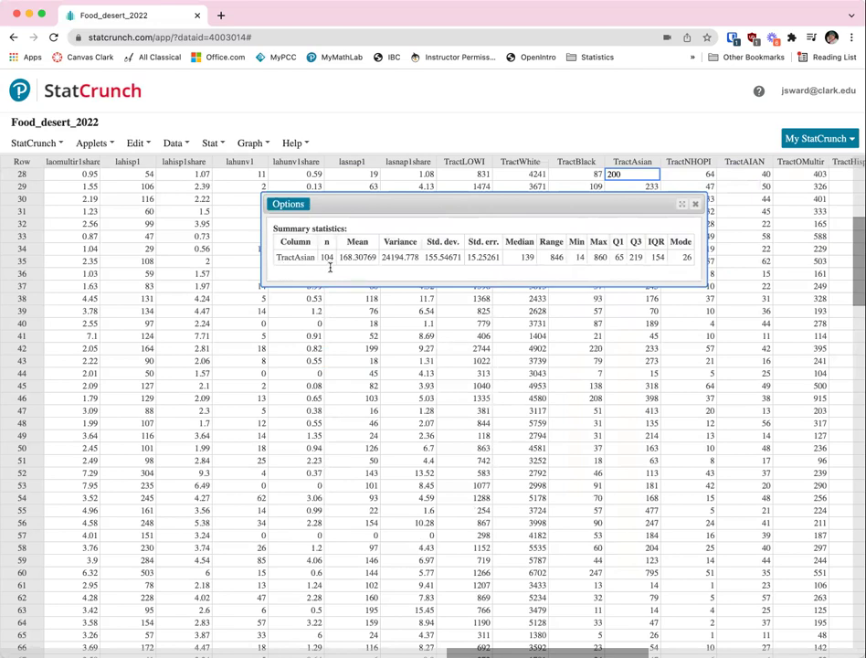
{"action": "scroll", "coordinate": [339, 391], "scroll_direction": "down", "scroll_amount": 10}
{"action": "scroll", "coordinate": [339, 391], "scroll_direction": "down", "scroll_amount": 3}
{"action": "scroll", "coordinate": [339, 391], "scroll_direction": "up", "scroll_amount": 5}
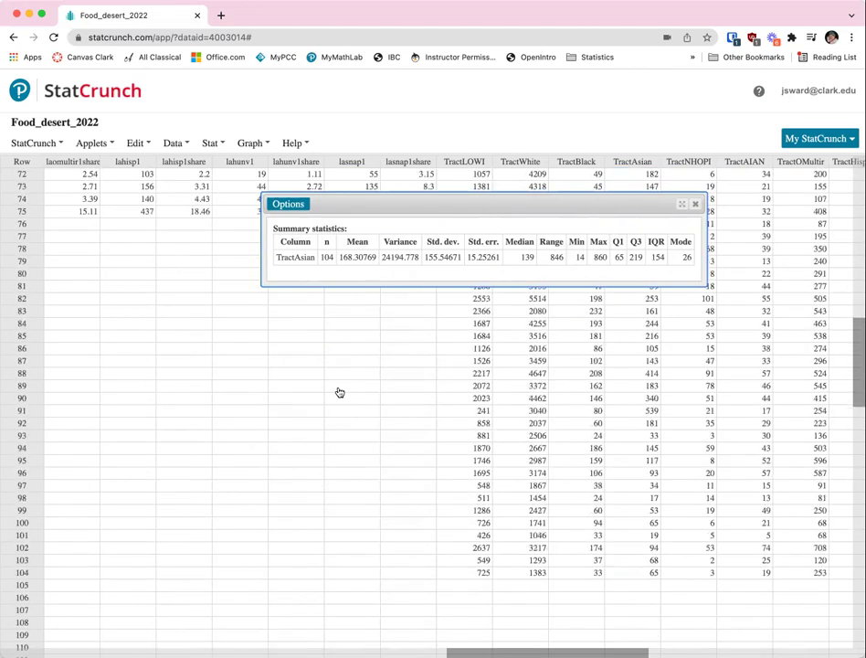
{"action": "scroll", "coordinate": [339, 392], "scroll_direction": "up", "scroll_amount": 6}
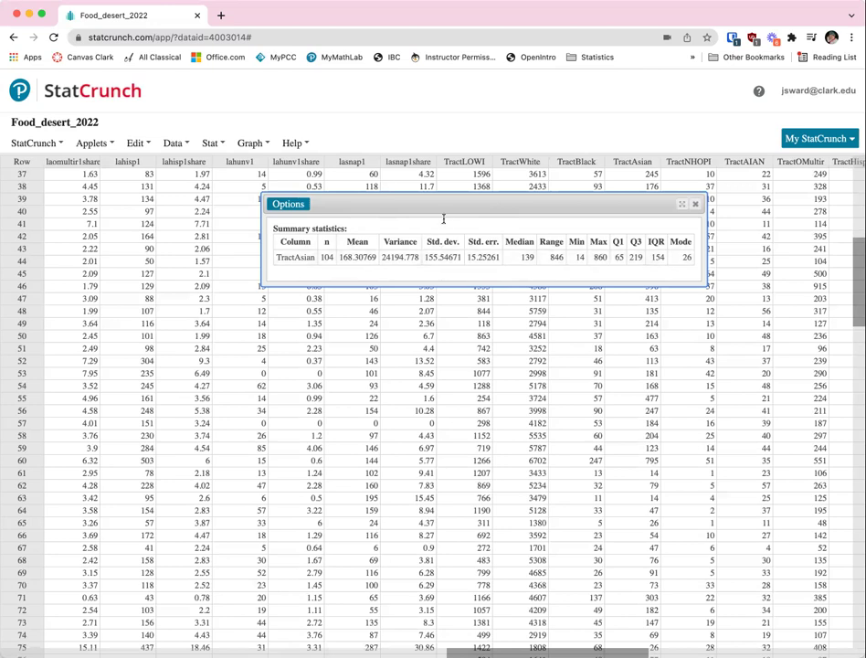
Build a Graph > Histogram of the TractAsian column.
{"action": "left_click", "coordinate": [260, 143]}
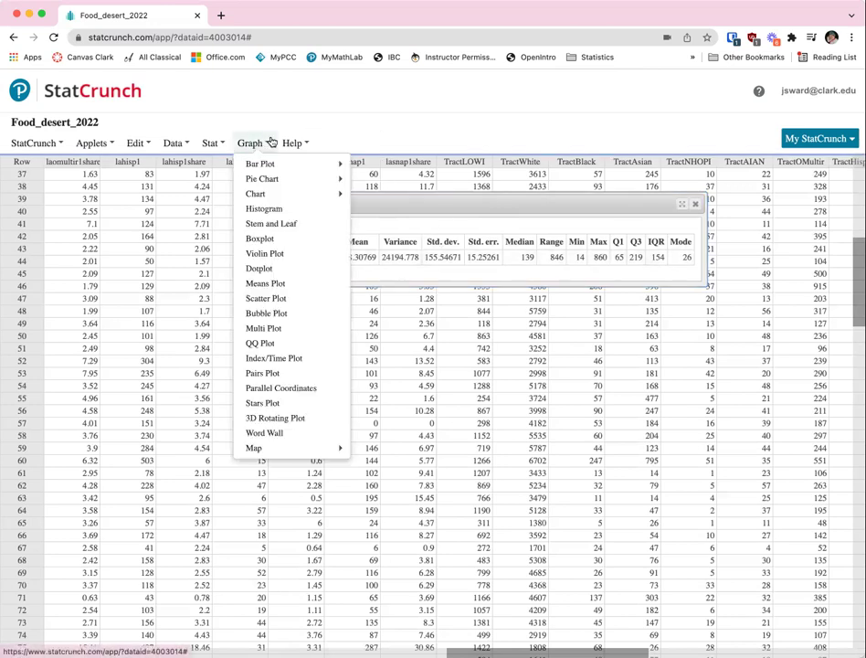
{"action": "left_click", "coordinate": [275, 210]}
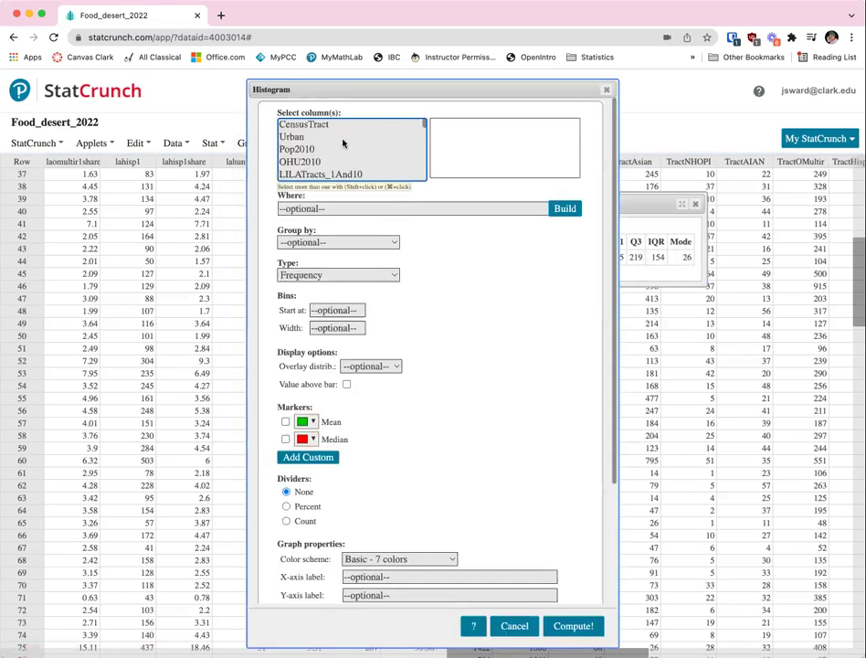
{"action": "scroll", "coordinate": [343, 146], "scroll_direction": "down", "scroll_amount": 10}
{"action": "scroll", "coordinate": [342, 146], "scroll_direction": "up", "scroll_amount": 5}
{"action": "left_click", "coordinate": [313, 158]}
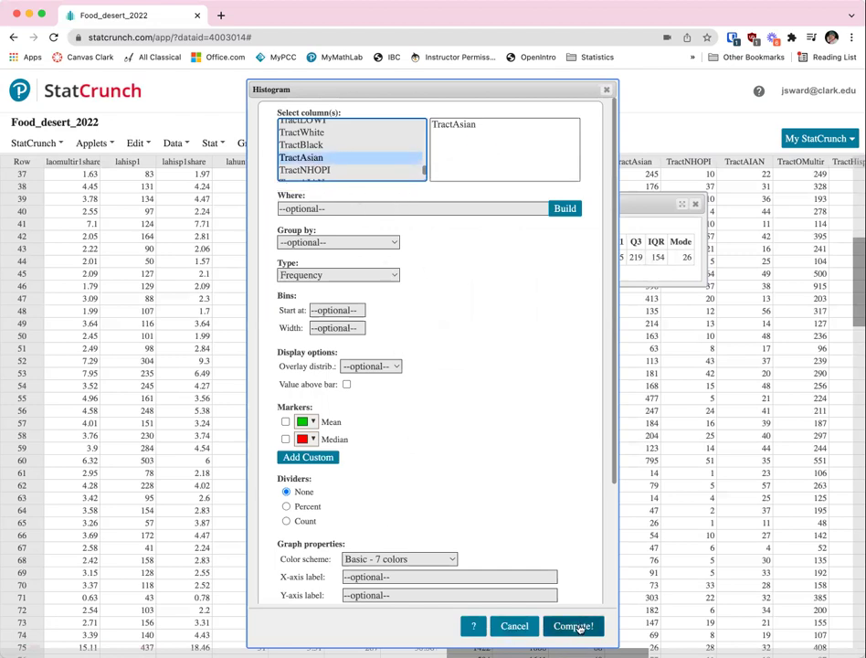
{"action": "left_click", "coordinate": [572, 629]}
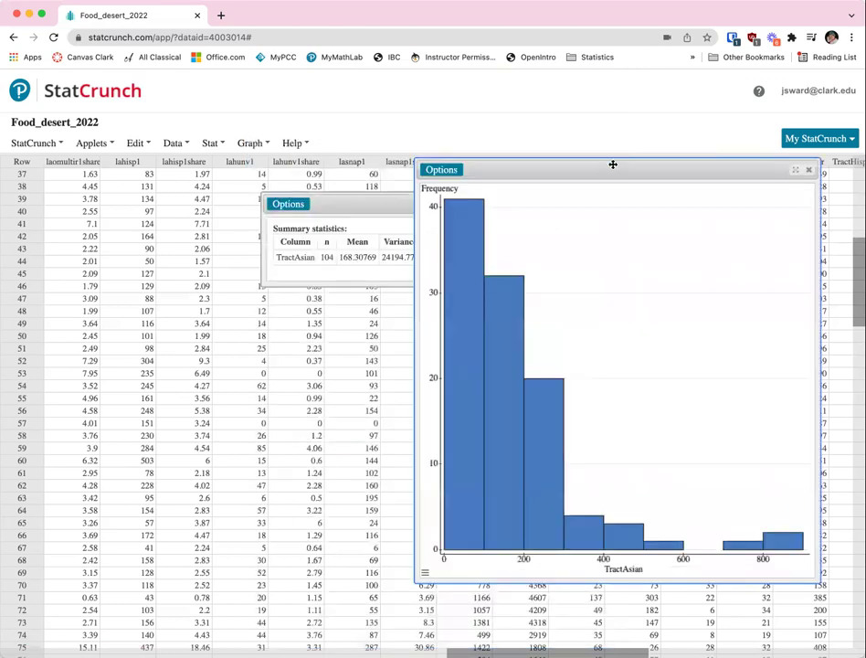
Slide the TractAsian histogram window further left over the table.
{"action": "left_click_drag", "start_coordinate": [611, 164], "coordinate": [530, 171]}
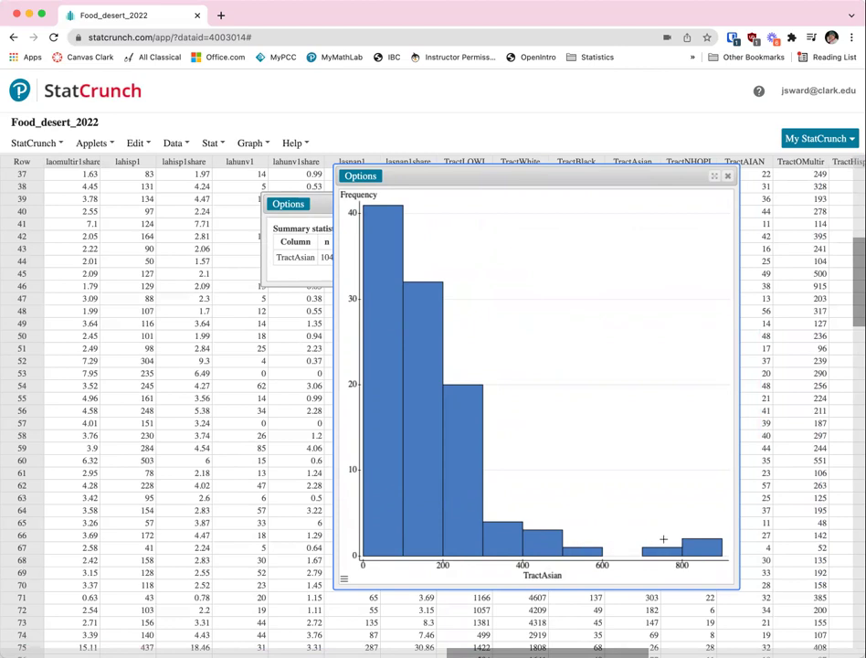
Place the histogram down-left and the summary table higher so both are fully visible.
{"action": "mouse_move", "coordinate": [697, 546]}
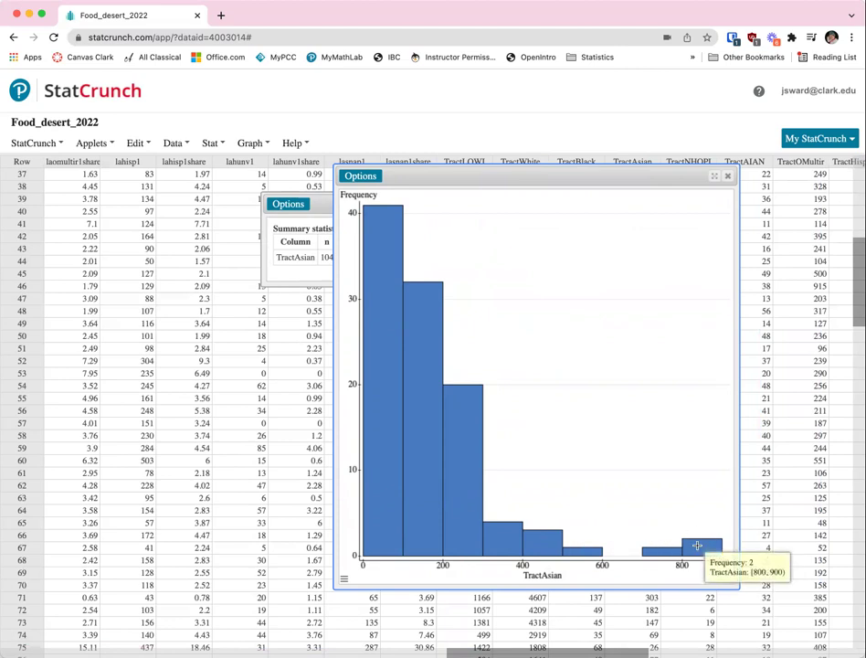
{"action": "mouse_move", "coordinate": [467, 476]}
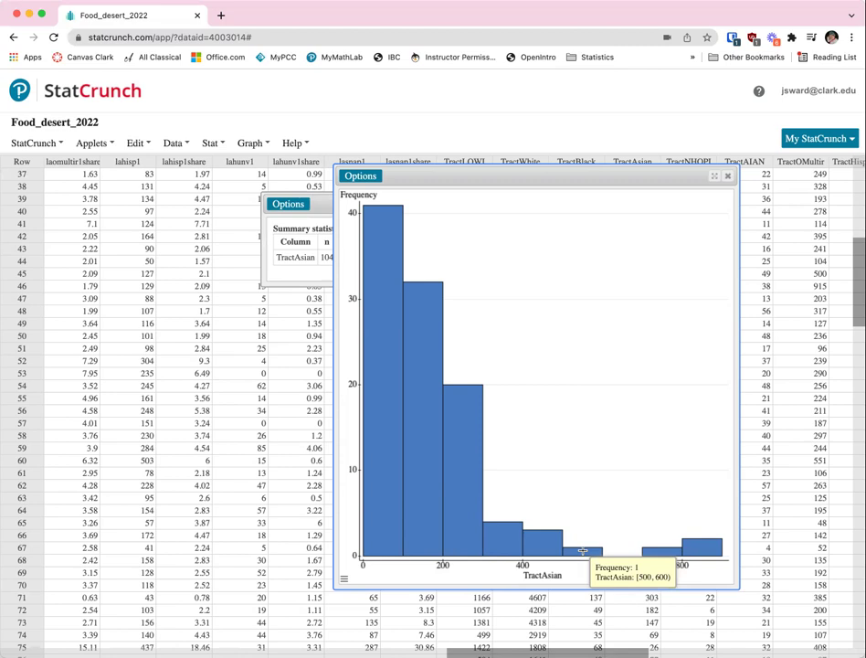
{"action": "left_click_drag", "start_coordinate": [530, 176], "coordinate": [502, 243]}
{"action": "left_click_drag", "start_coordinate": [487, 197], "coordinate": [483, 135]}
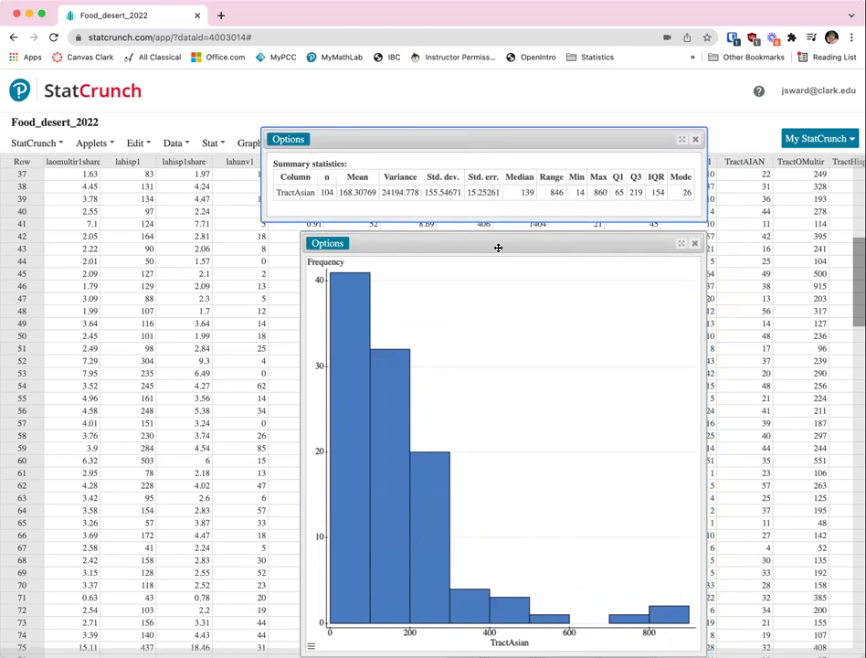
Edit the histogram so bins start at 0 with width 25, showing green mean and median lines.
{"action": "left_click", "coordinate": [329, 245]}
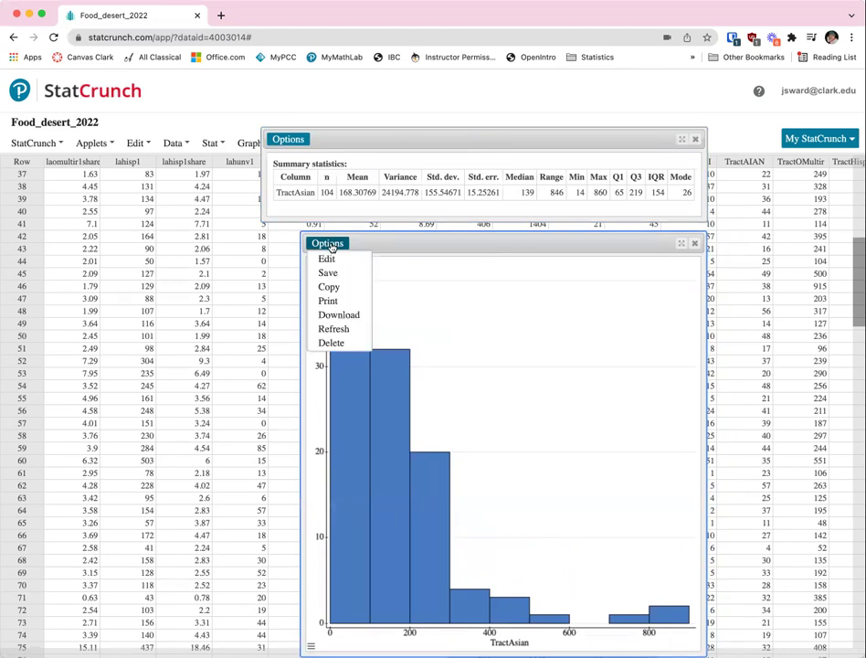
{"action": "left_click", "coordinate": [326, 259]}
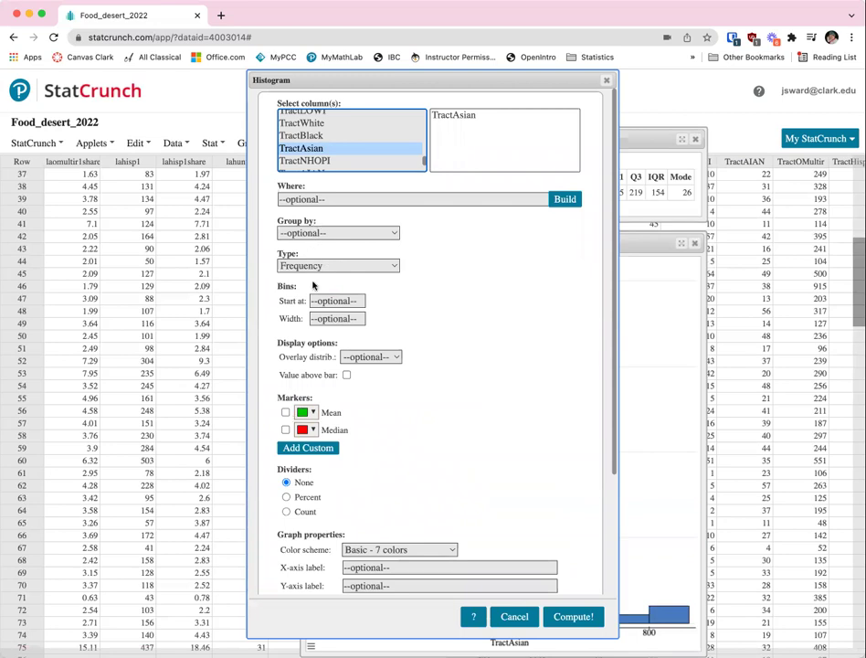
{"action": "left_click", "coordinate": [295, 304]}
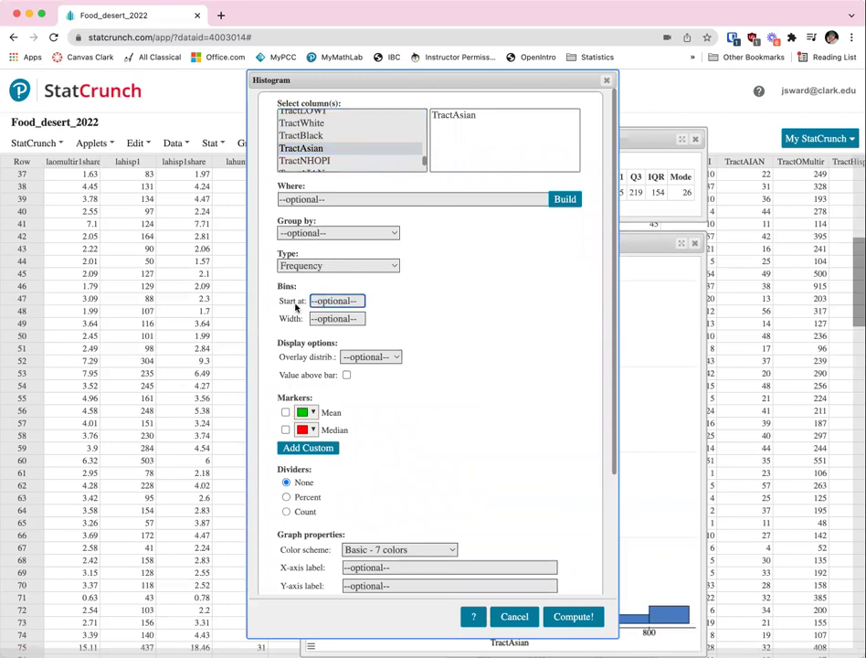
{"action": "type", "text": "0"}
{"action": "key", "text": "Tab"}
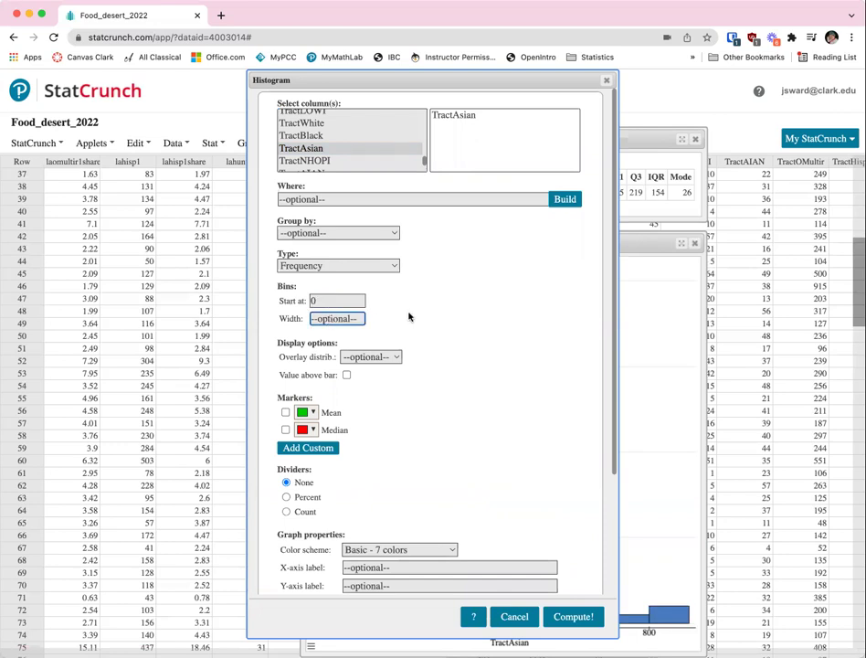
{"action": "type", "text": "25"}
{"action": "left_click", "coordinate": [285, 413]}
{"action": "left_click", "coordinate": [286, 431]}
{"action": "left_click", "coordinate": [315, 413]}
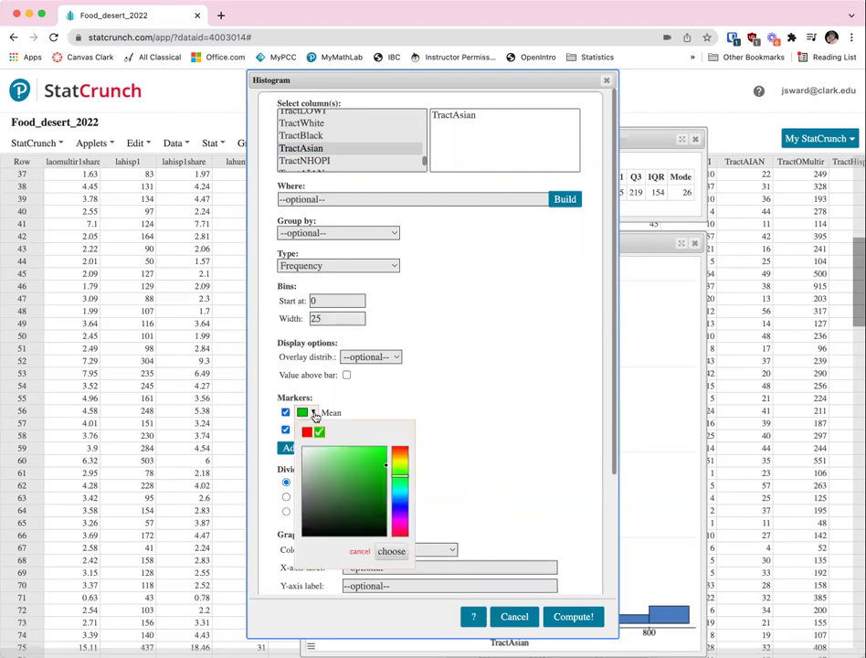
{"action": "left_click", "coordinate": [315, 414]}
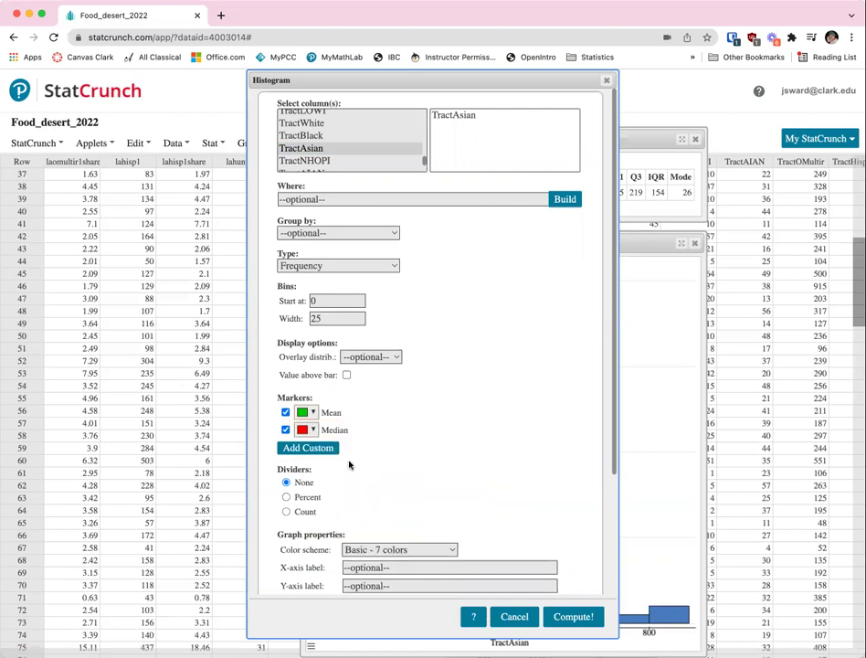
{"action": "scroll", "coordinate": [419, 482], "scroll_direction": "down", "scroll_amount": 2}
Label the x-axis 'Count of Asian residents' and the y-axis 'Number of Consus tracts'.
{"action": "scroll", "coordinate": [420, 481], "scroll_direction": "down", "scroll_amount": 2}
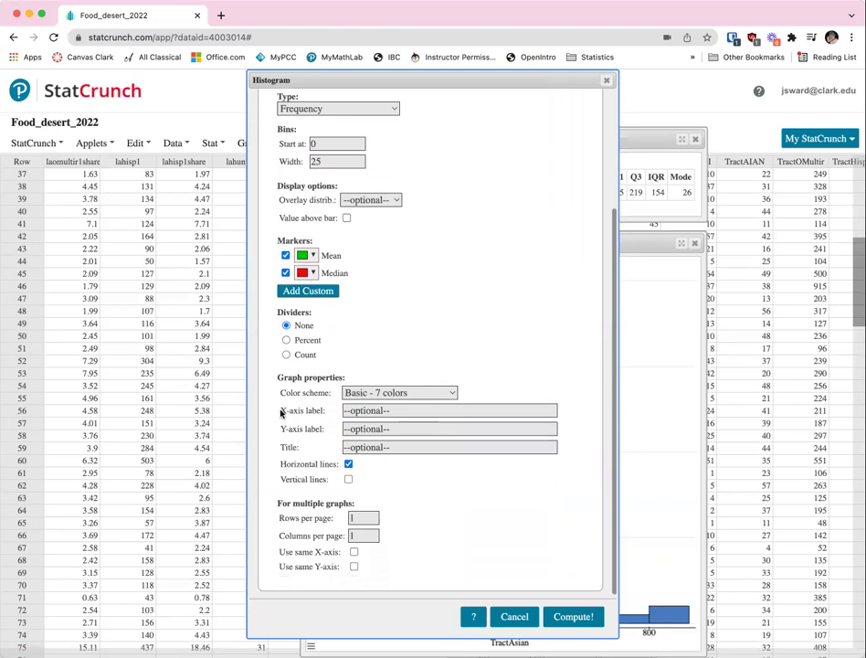
{"action": "left_click", "coordinate": [411, 409]}
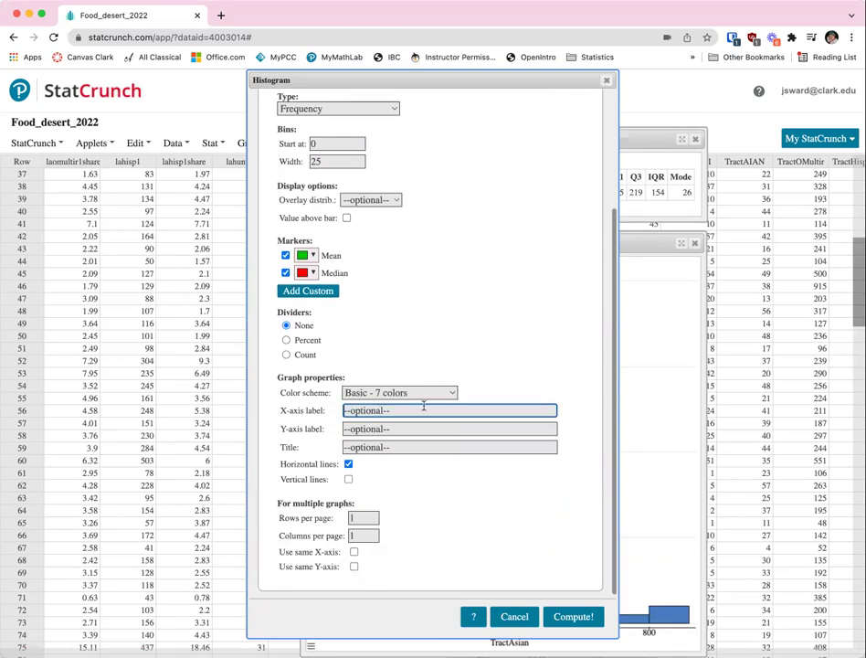
{"action": "type", "text": "Count of Asian residents"}
{"action": "left_click", "coordinate": [425, 429]}
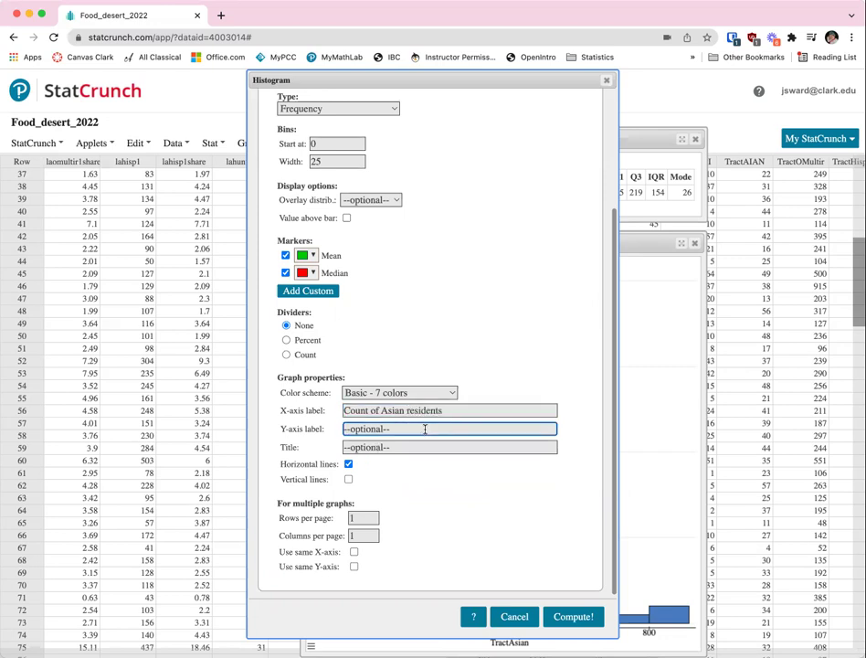
{"action": "type", "text": "Number of Co"}
{"action": "type", "text": "nsus tracts"}
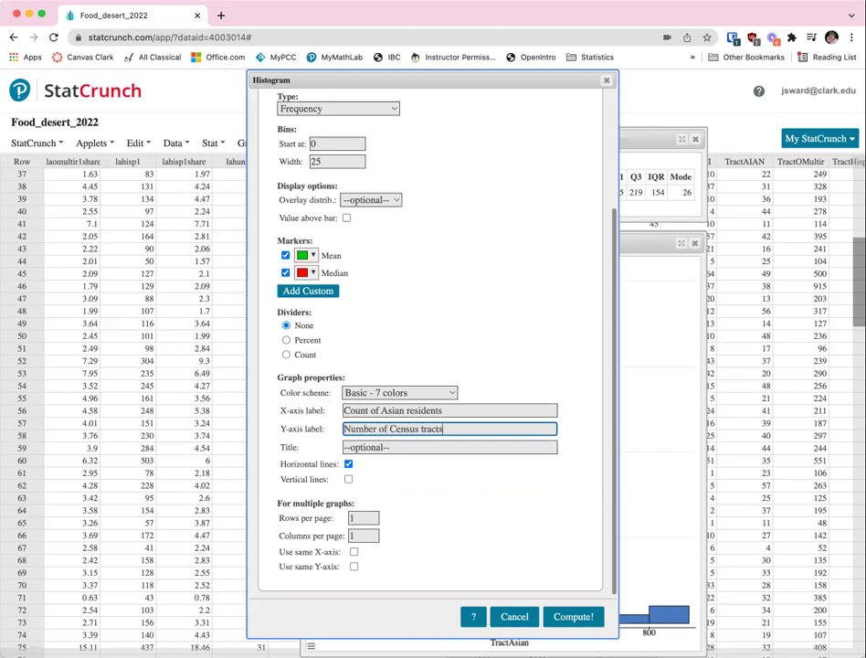
Title the histogram 'How many Asian residents are there per census tract in Clark, Co, WA?'.
{"action": "left_click", "coordinate": [414, 448]}
{"action": "type", "text": "How many "}
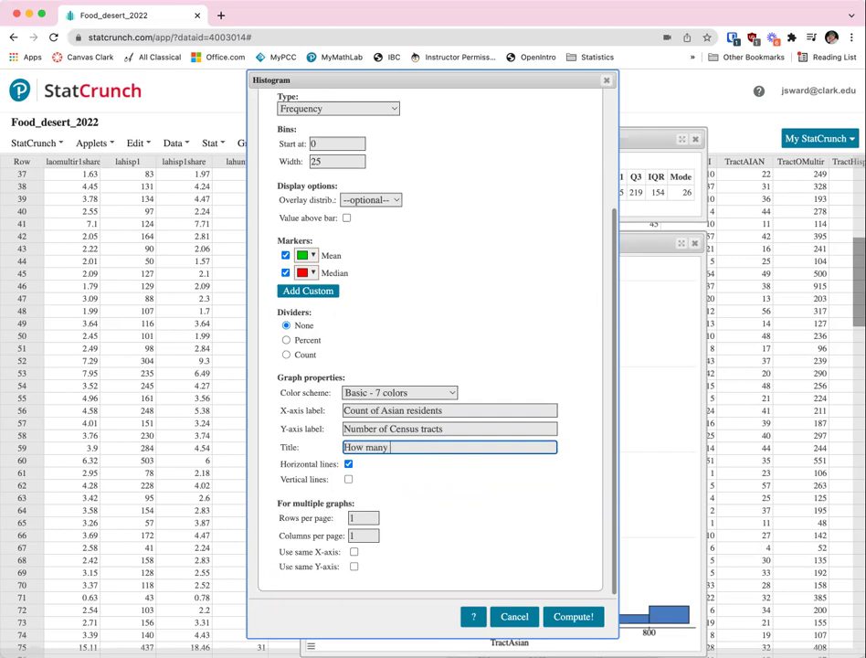
{"action": "type", "text": "Asian residents are there per c"}
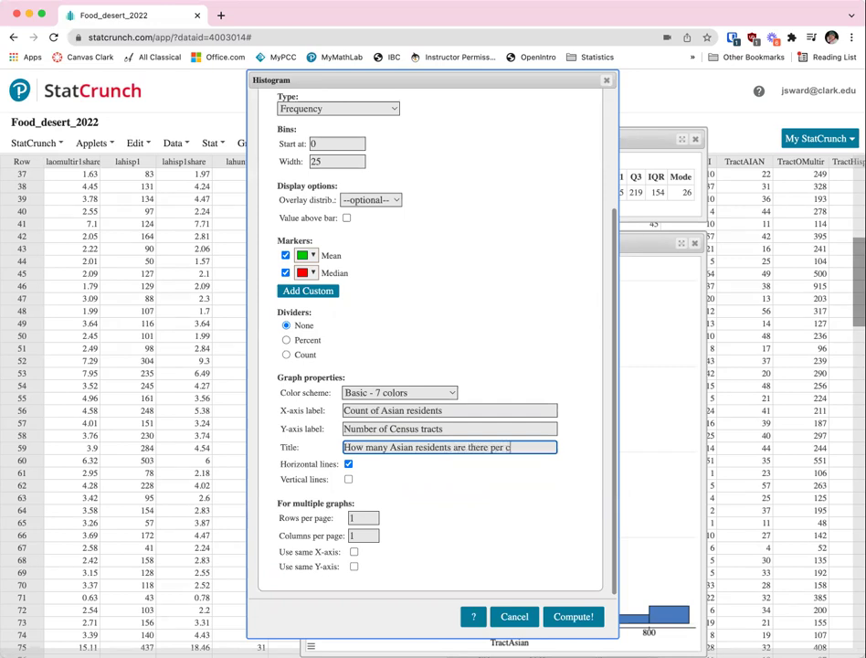
{"action": "type", "text": "enc"}
{"action": "key", "text": "BackSpace"}
{"action": "type", "text": "sus tract in C"}
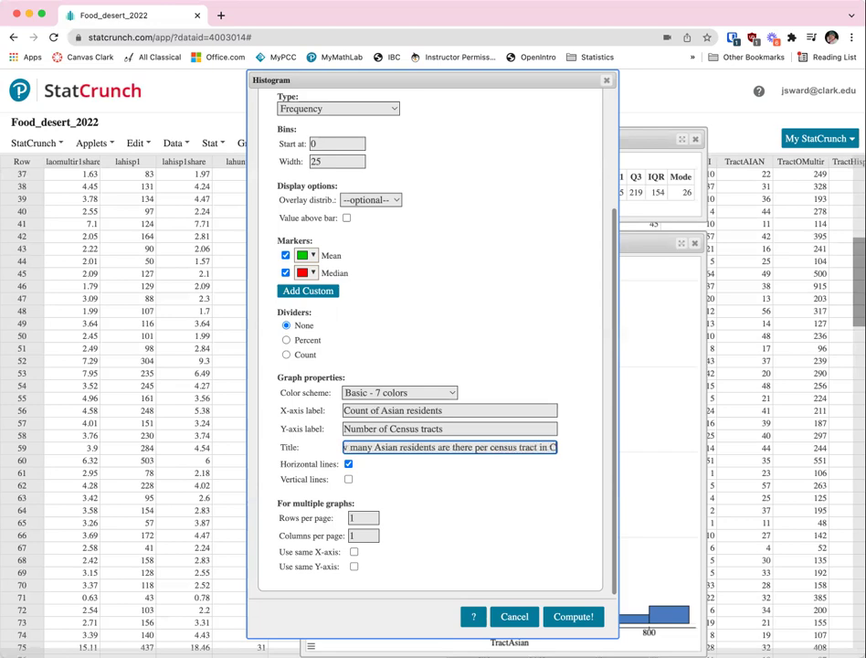
{"action": "type", "text": "lark"}
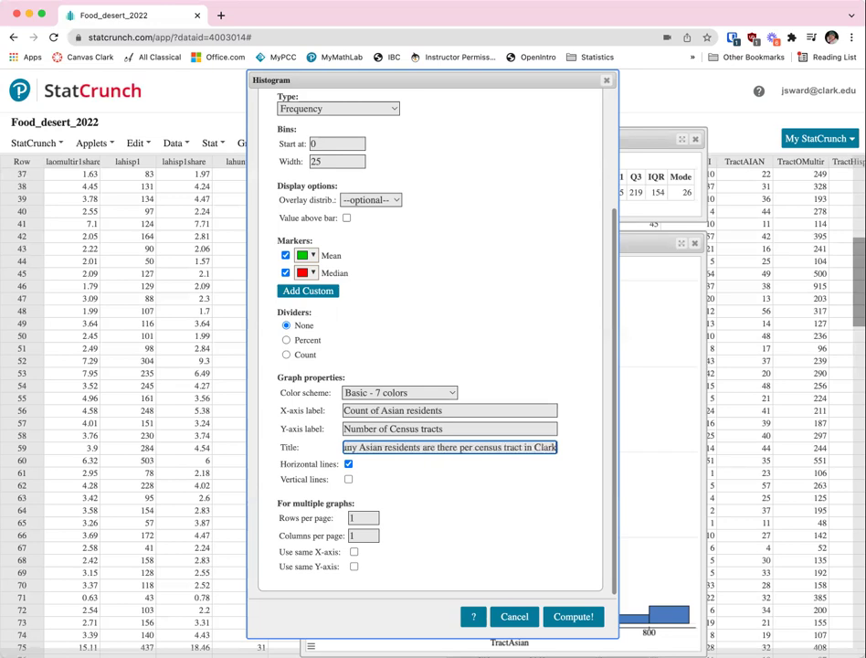
{"action": "type", "text": ", Co"}
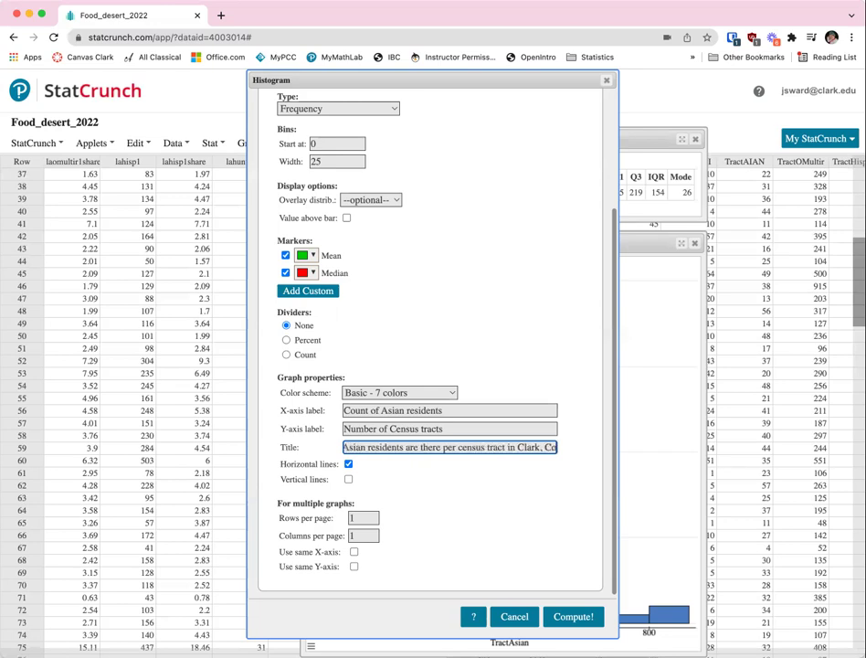
{"action": "type", "text": ", WA?"}
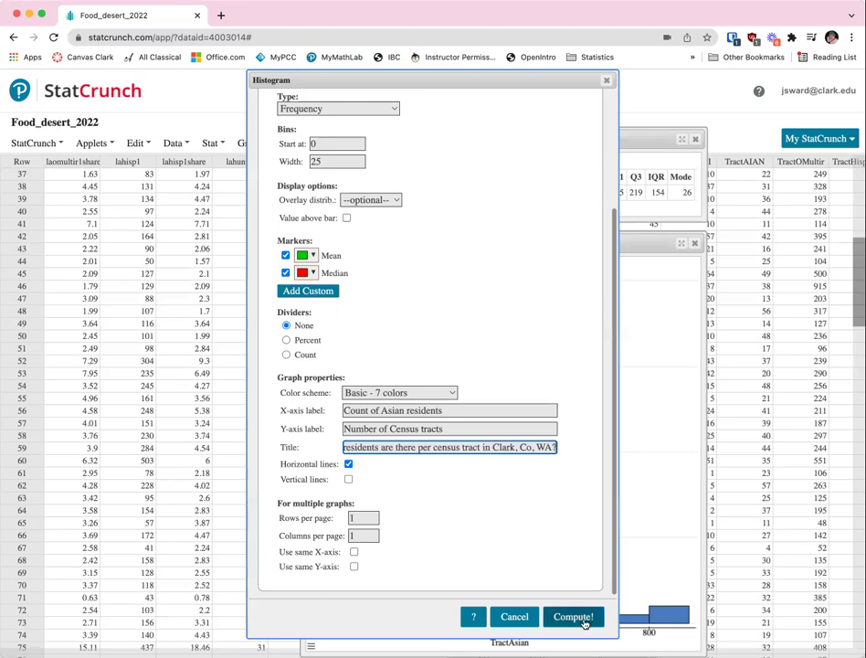
Redraw the TractAsian histogram with width-25 bins and mean/median lines, then read the median and bar values.
{"action": "left_click", "coordinate": [576, 617]}
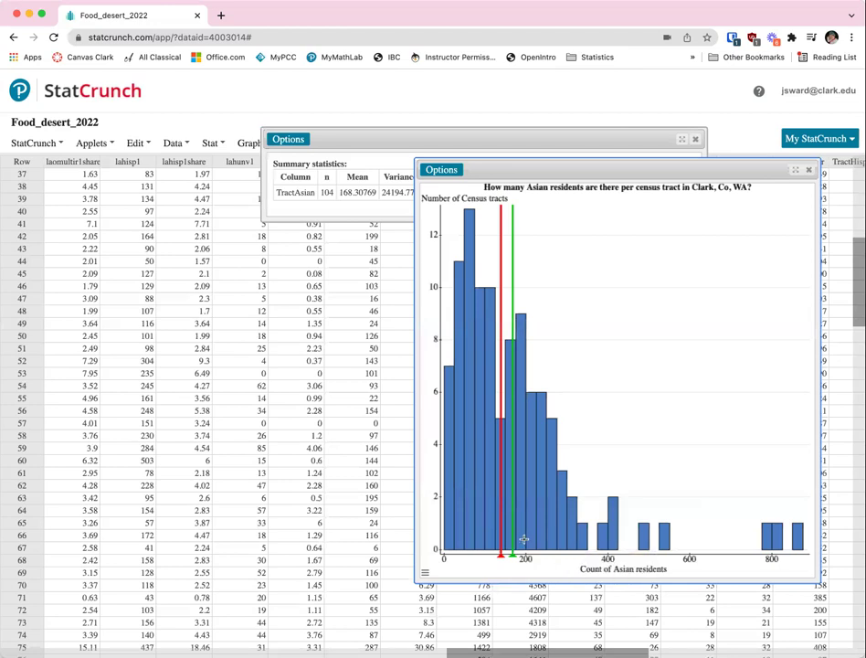
{"action": "mouse_move", "coordinate": [501, 529]}
{"action": "mouse_move", "coordinate": [514, 508]}
{"action": "mouse_move", "coordinate": [451, 371]}
Move the histogram window down and left, beneath the Summary statistics table.
{"action": "left_click_drag", "start_coordinate": [603, 188], "coordinate": [452, 238]}
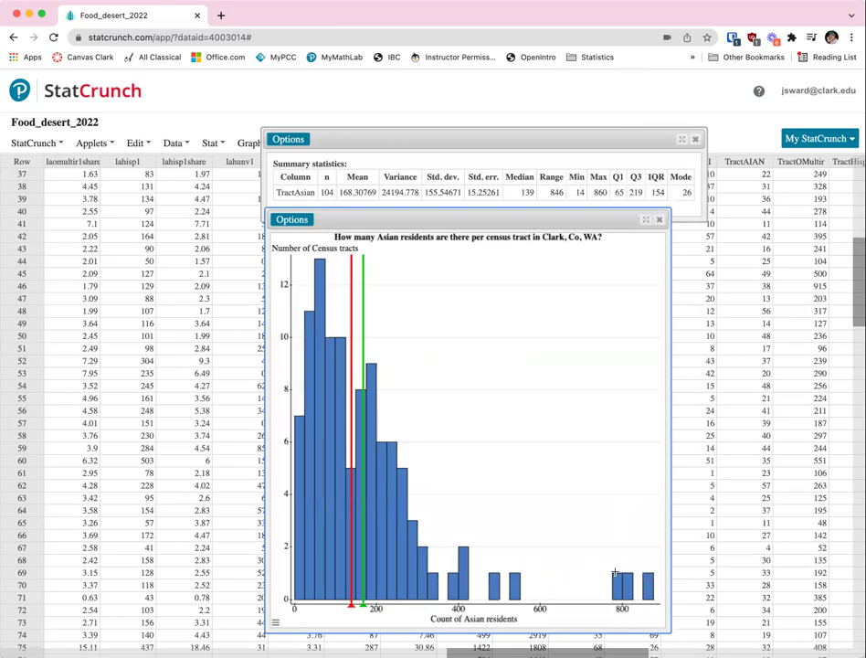
{"action": "mouse_move", "coordinate": [618, 581]}
{"action": "mouse_move", "coordinate": [650, 579]}
{"action": "mouse_move", "coordinate": [299, 426]}
{"action": "mouse_move", "coordinate": [345, 399]}
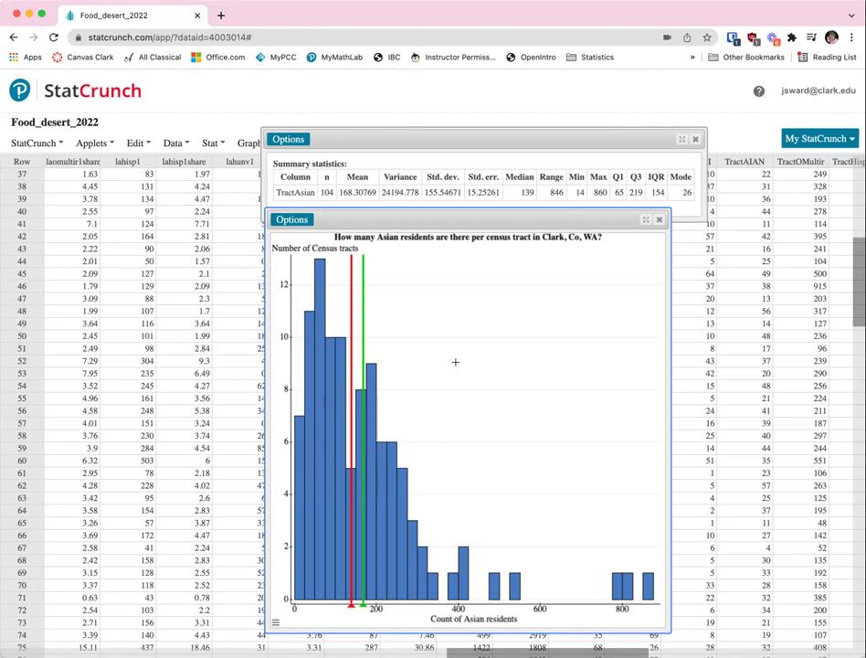